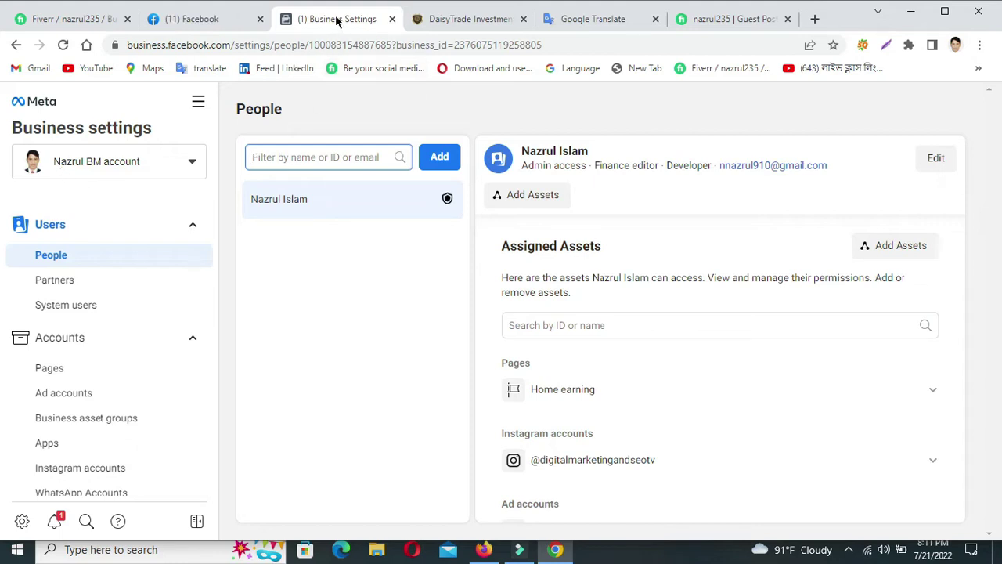
Copy 'business.facebook.com' from the Business settings address and start a new browser tab.
left_click(167, 47)
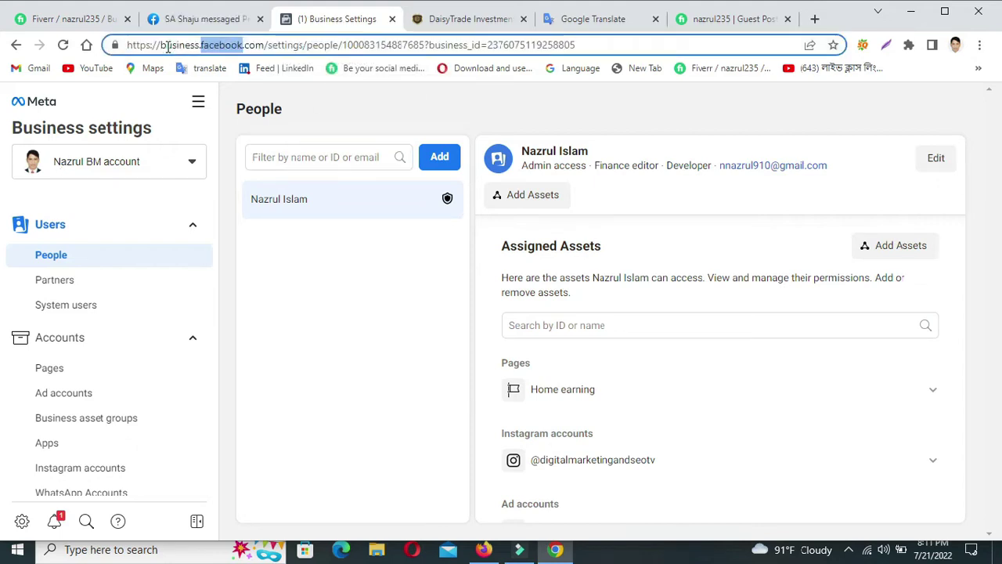
double_click(225, 46)
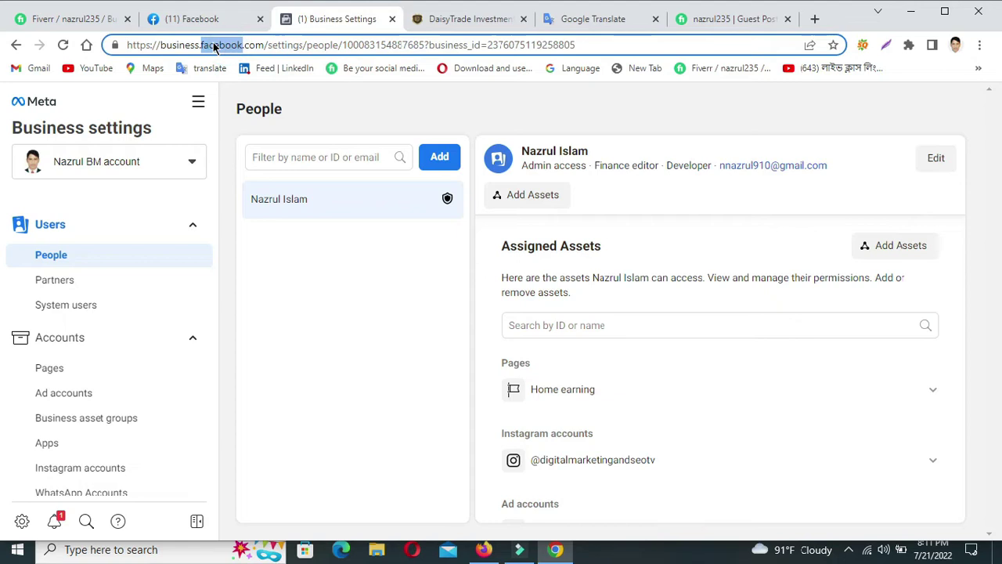
key("Left")
left_click_drag(161, 45, 264, 45)
right_click(246, 46)
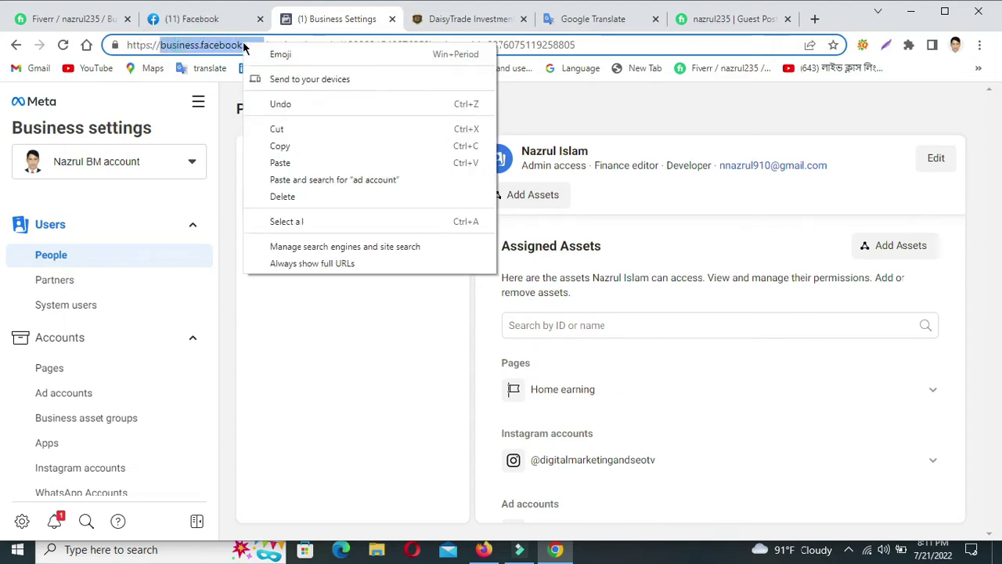
left_click(284, 147)
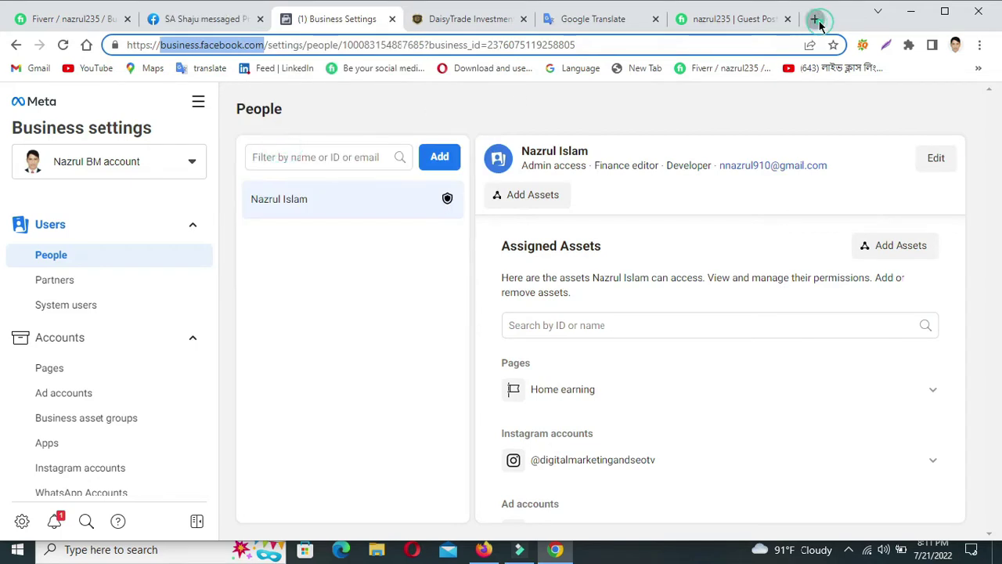
left_click(816, 19)
Load business.facebook.com in the new tab, dismiss the Instagram tip, and go to Settings.
right_click(381, 45)
left_click(416, 148)
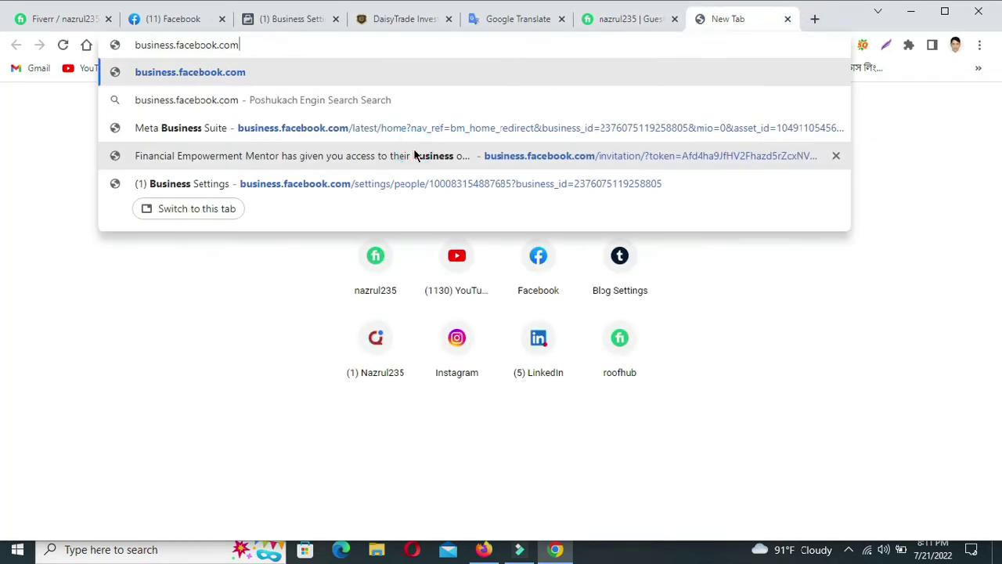
key("Return")
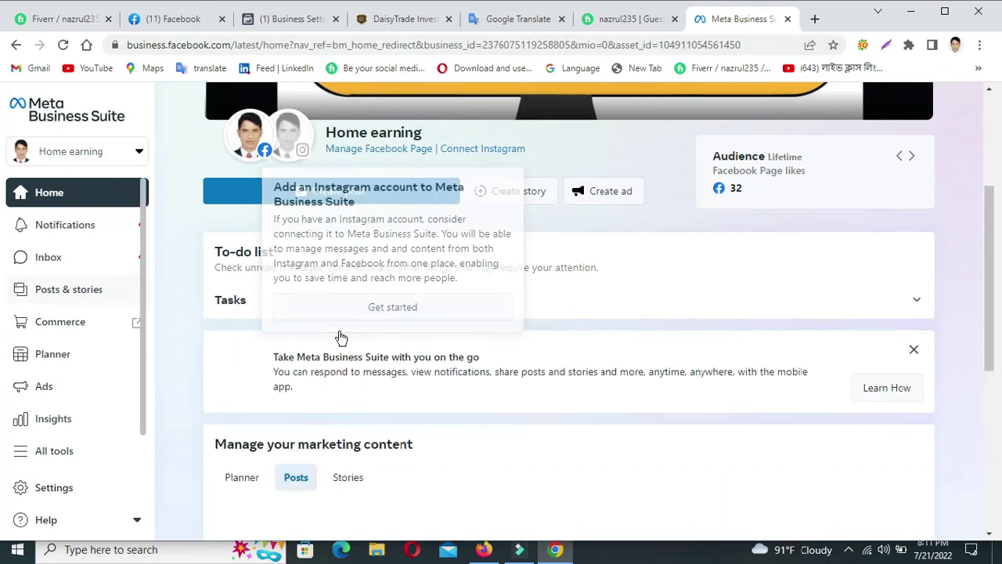
left_click(69, 487)
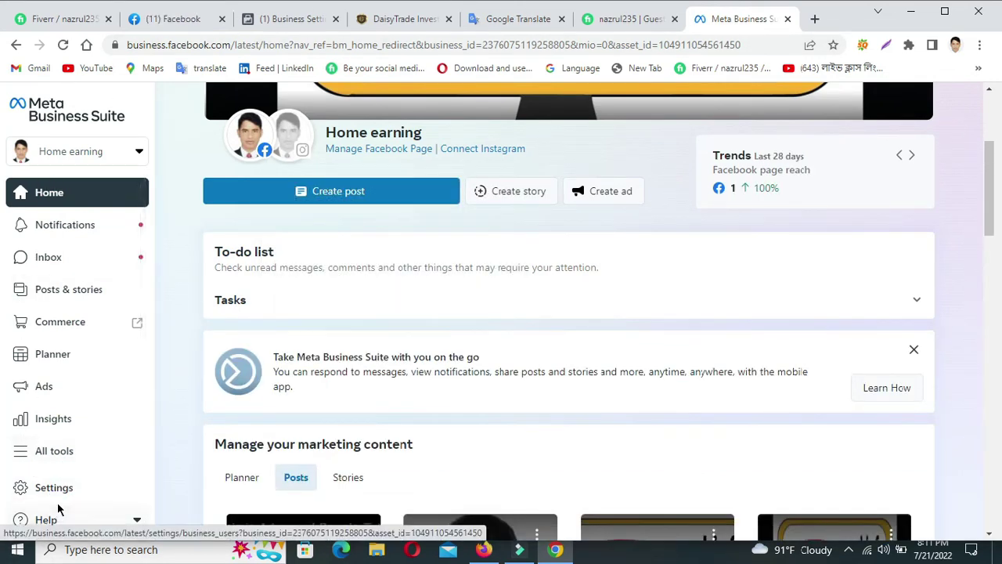
left_click(56, 488)
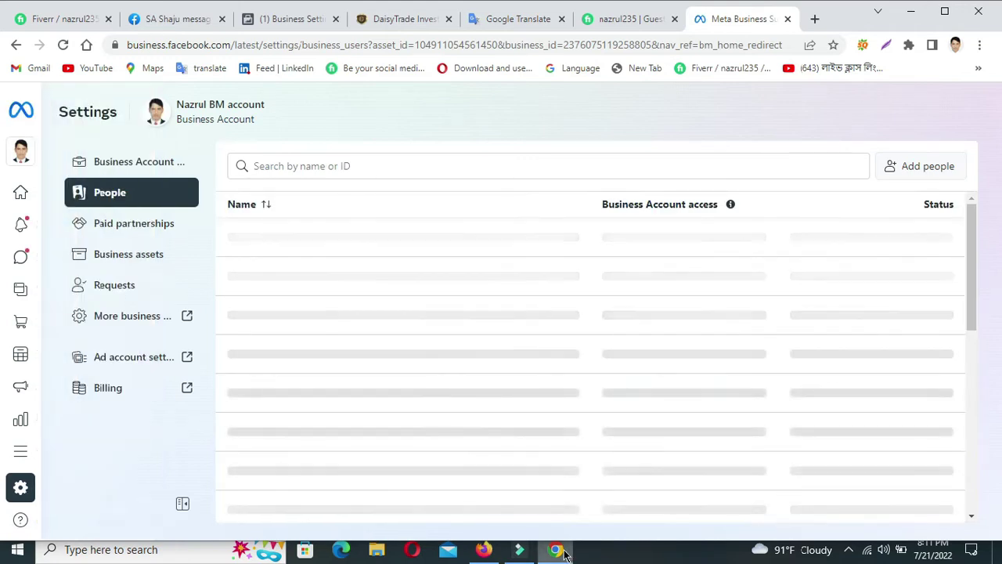
left_click(558, 550)
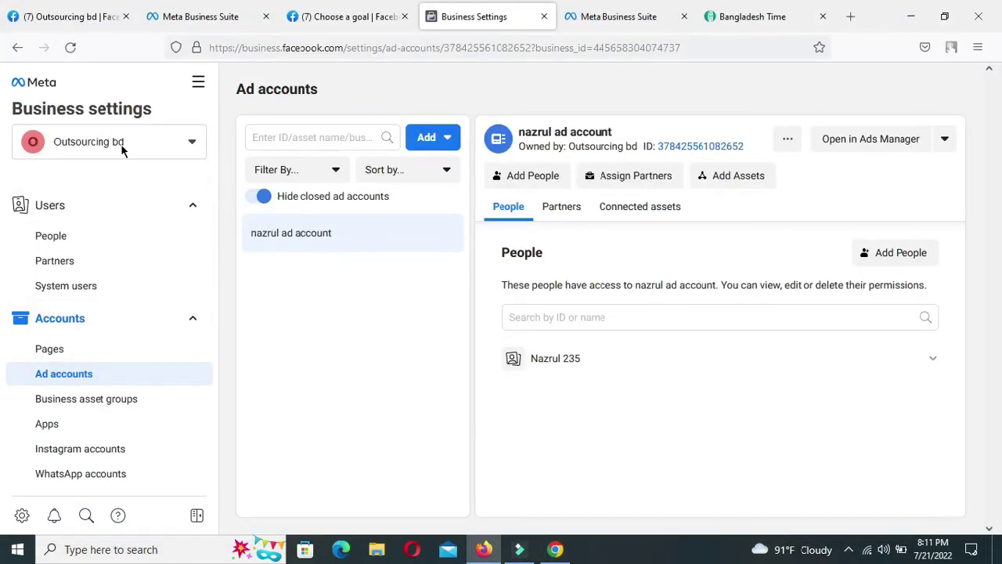
left_click(556, 551)
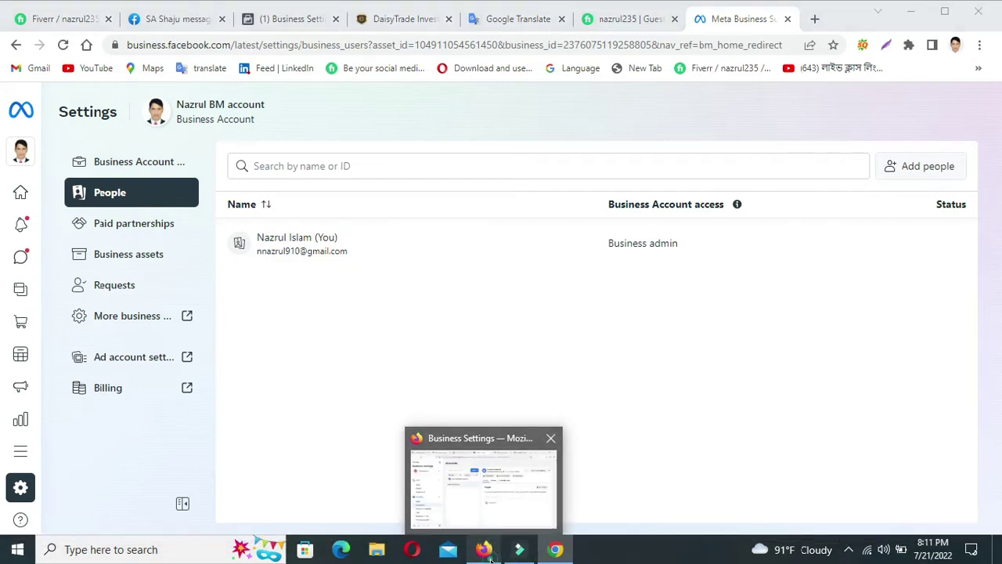
left_click(488, 557)
left_click(910, 14)
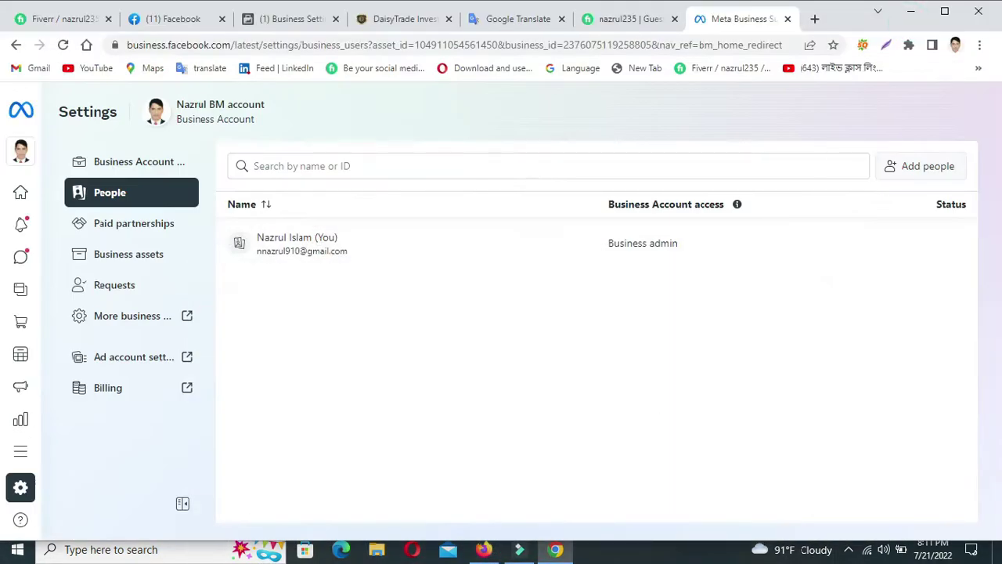
left_click(556, 551)
left_click(556, 551)
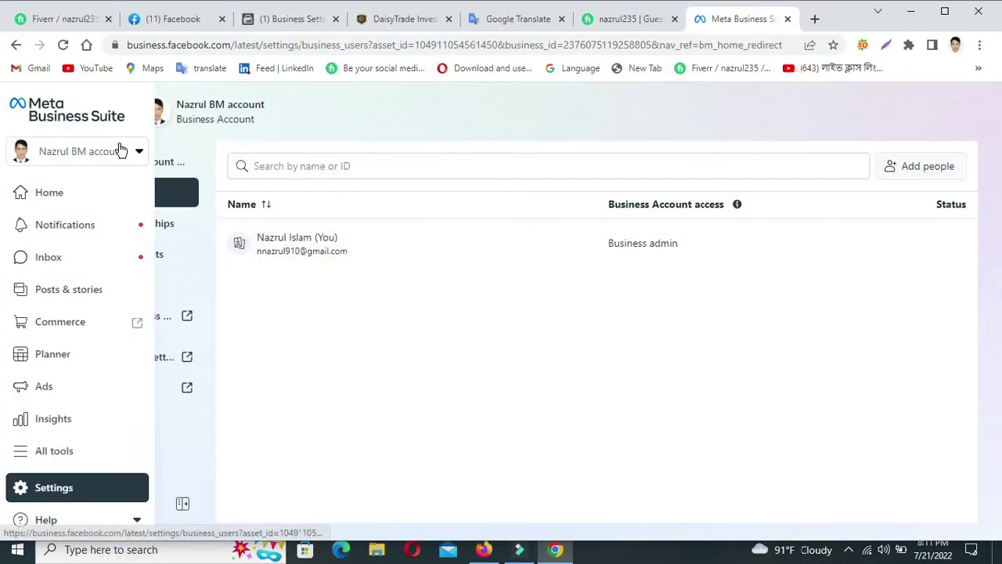
mouse_move(31, 470)
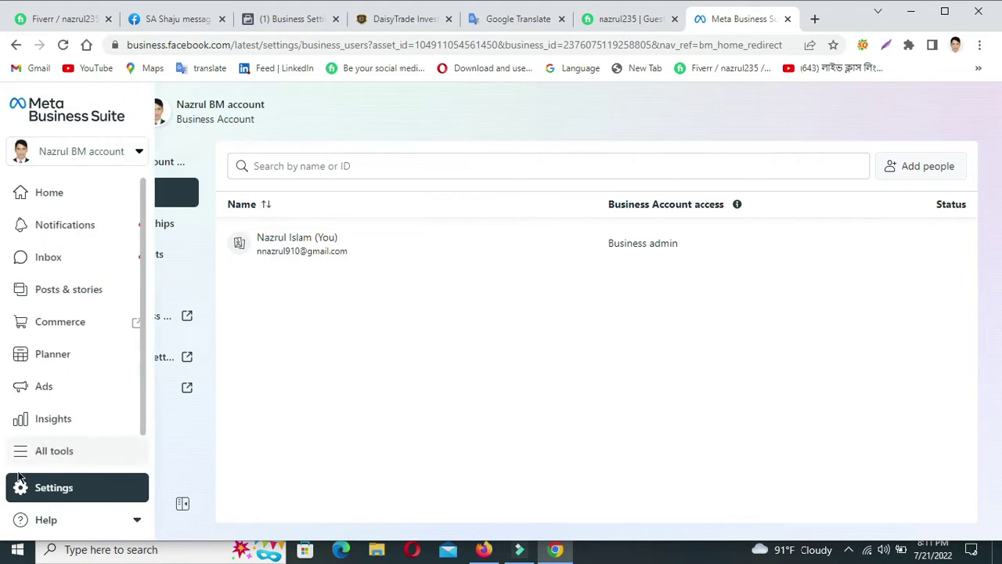
left_click(32, 491)
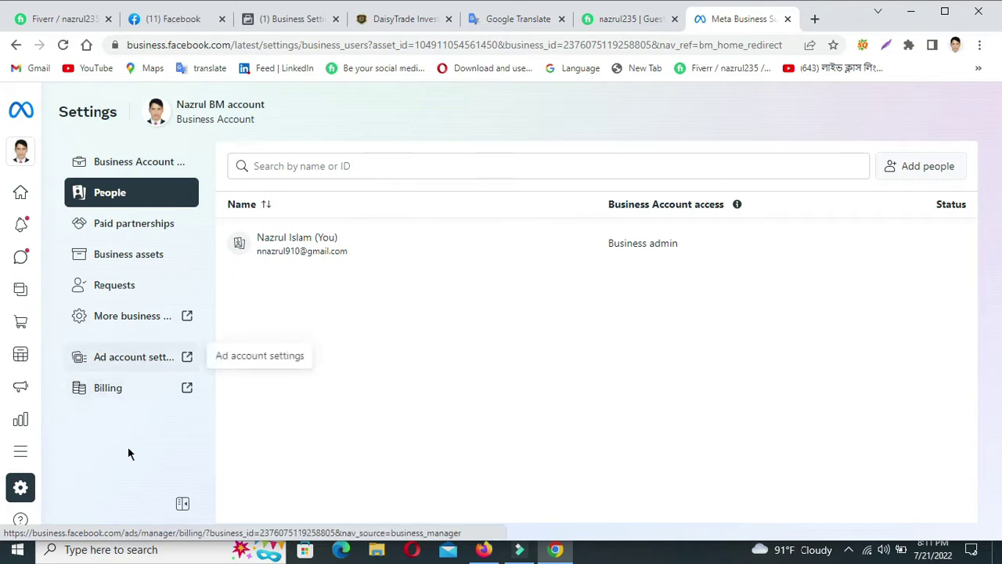
left_click(25, 491)
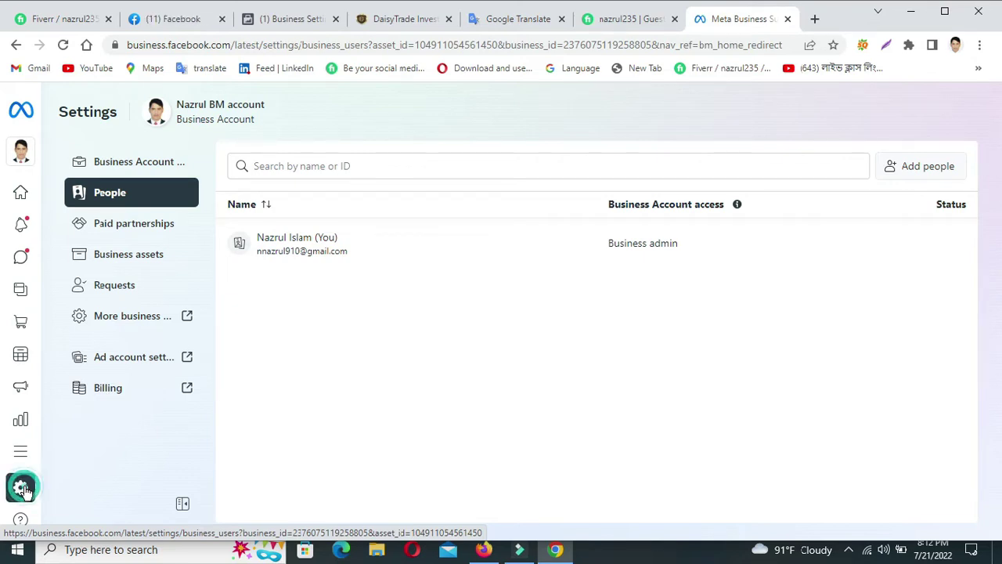
mouse_move(86, 423)
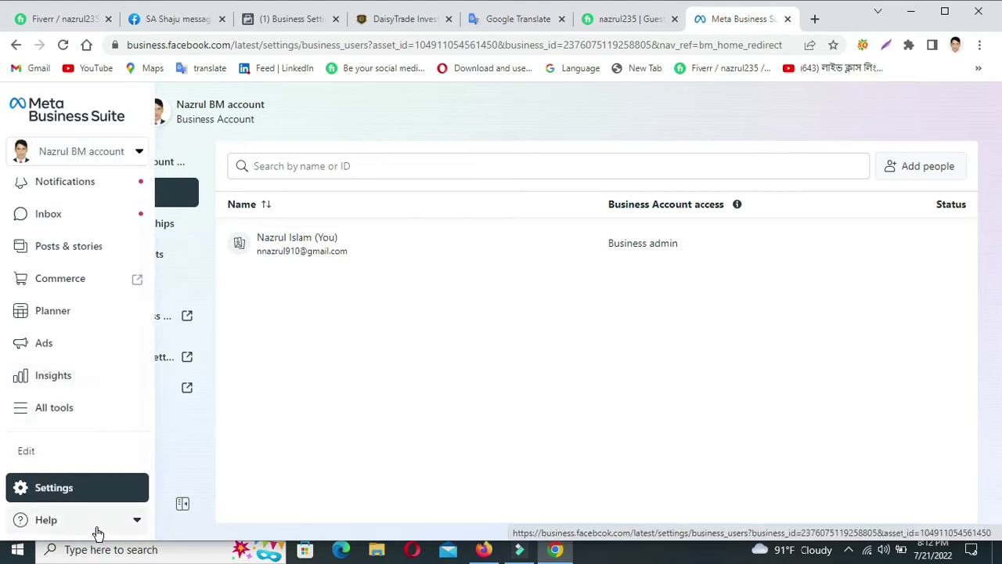
Browse the All tools panel down through its groups and back to the top.
left_click(32, 410)
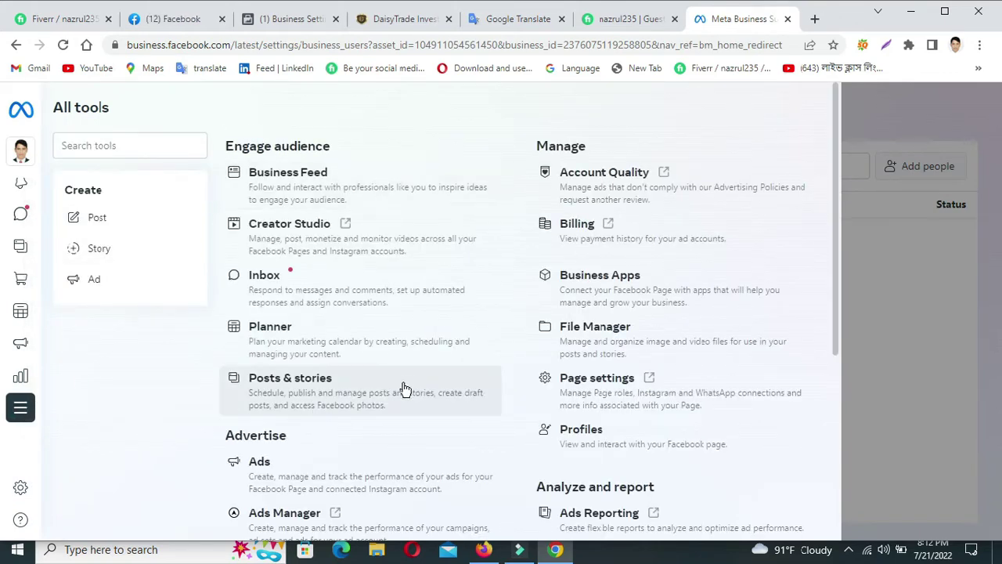
scroll(398, 396, "down", 4)
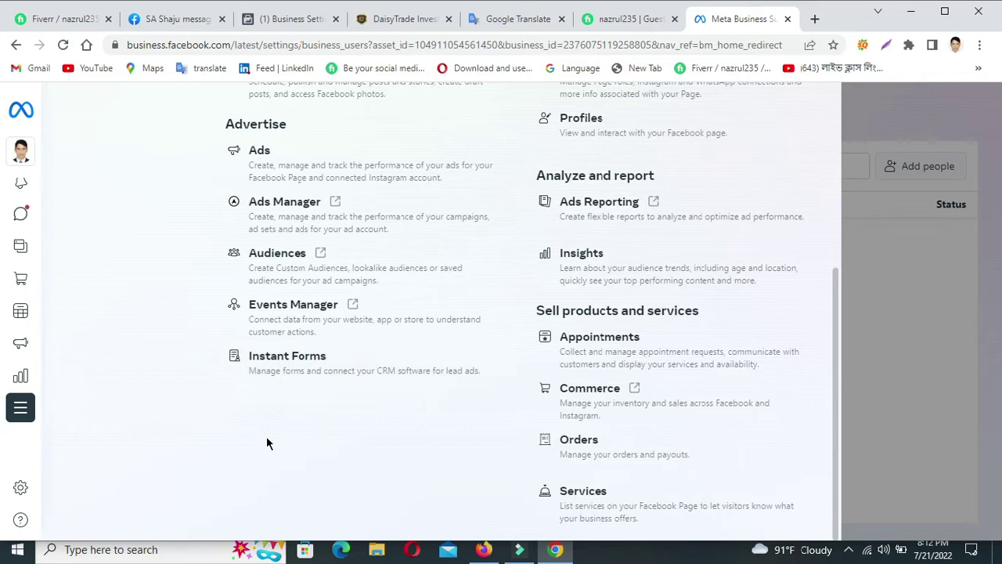
scroll(267, 444, "up", 4)
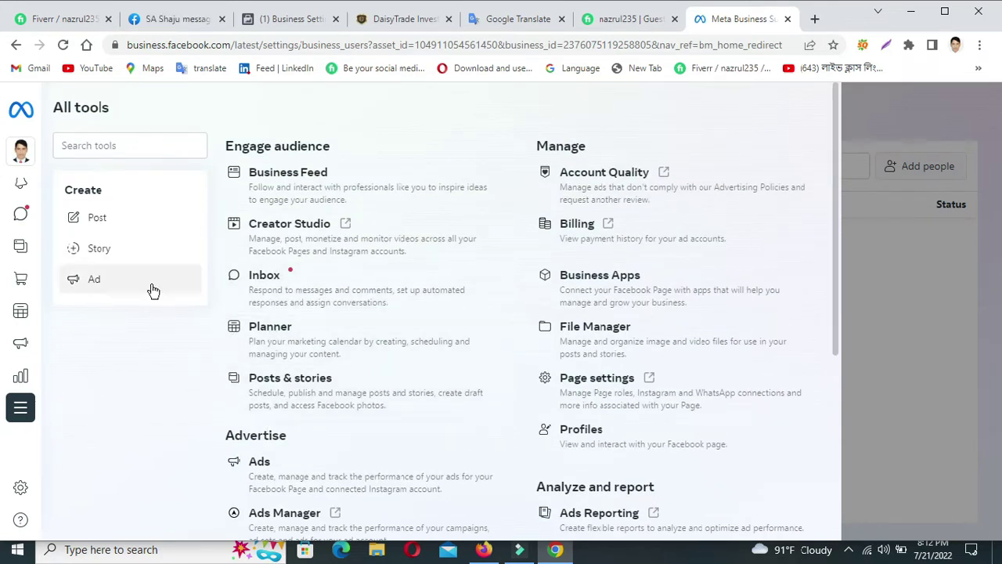
mouse_move(20, 523)
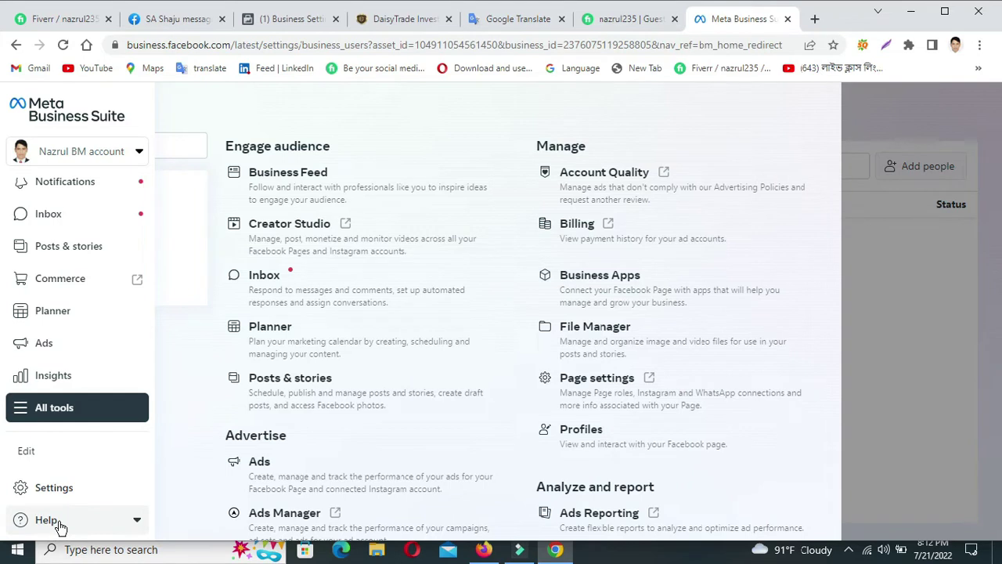
Choose 'Switch back to old version' from Help and confirm the switch to Business Manager.
left_click(60, 523)
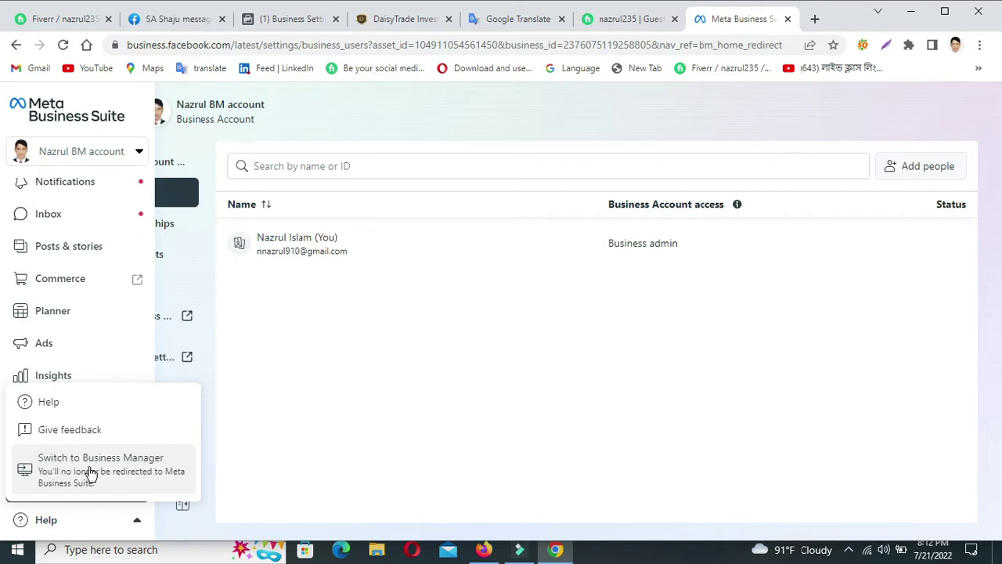
left_click(79, 473)
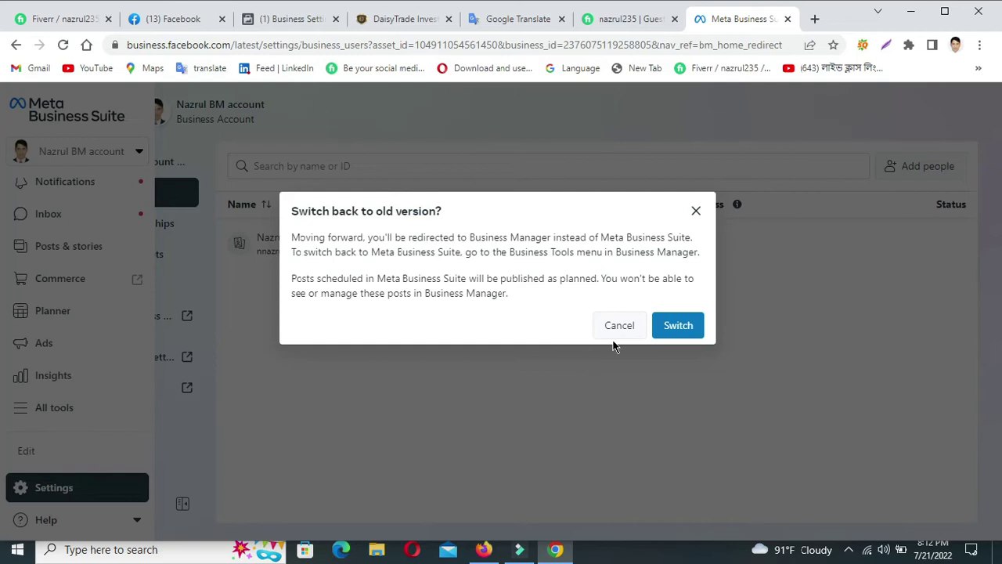
left_click(676, 325)
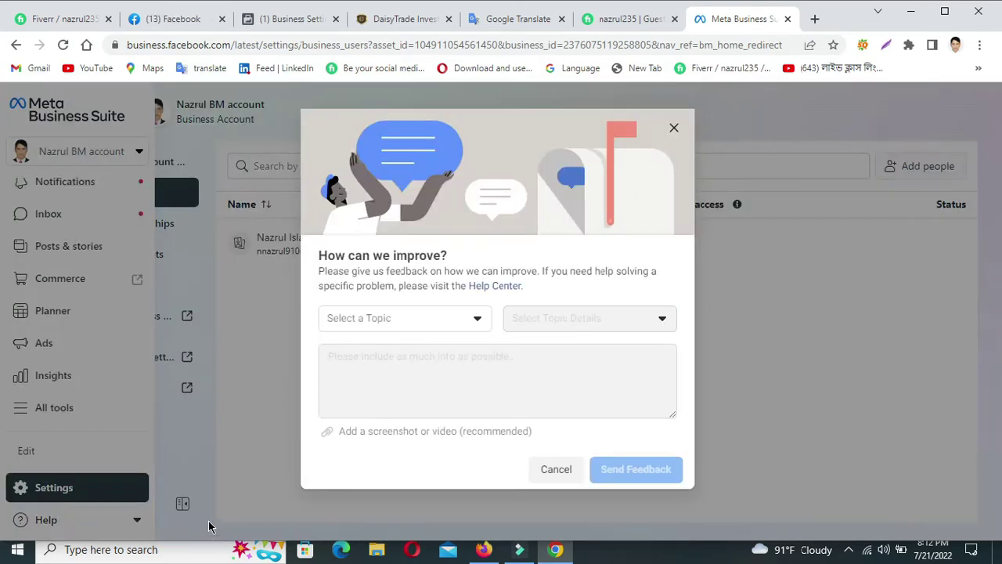
Choose Business Settings as the feedback topic.
left_click(356, 318)
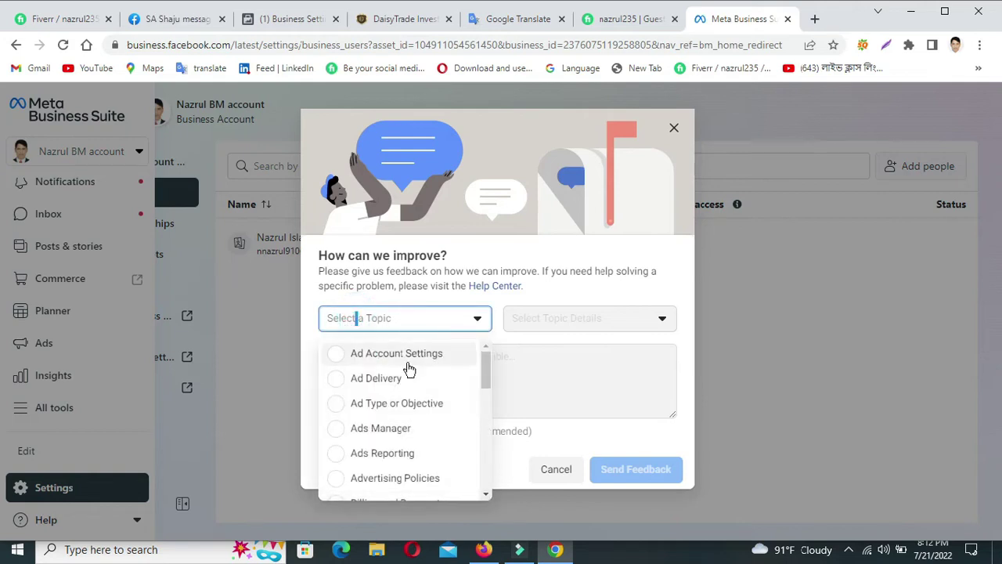
scroll(429, 477, "down", 10)
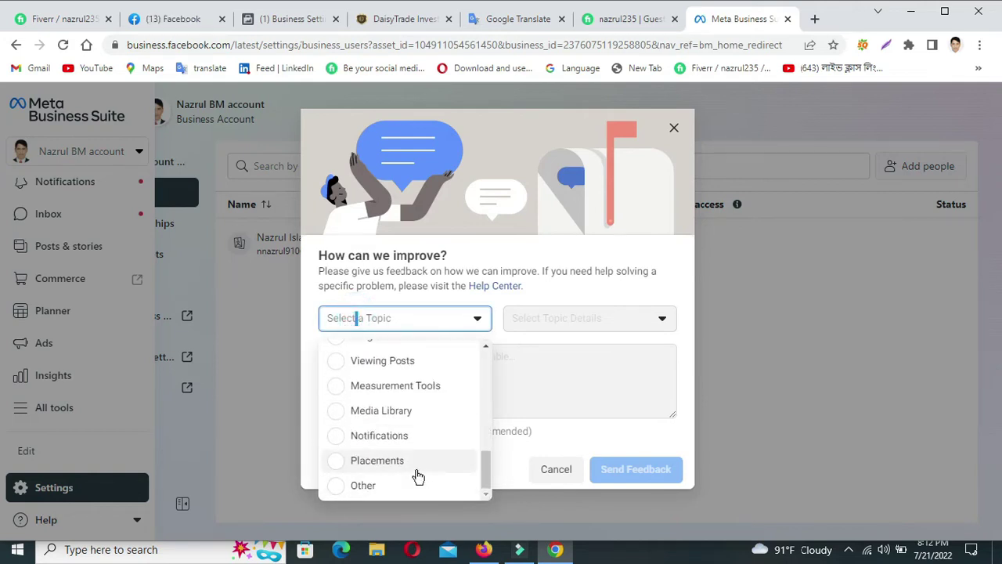
left_click(403, 318)
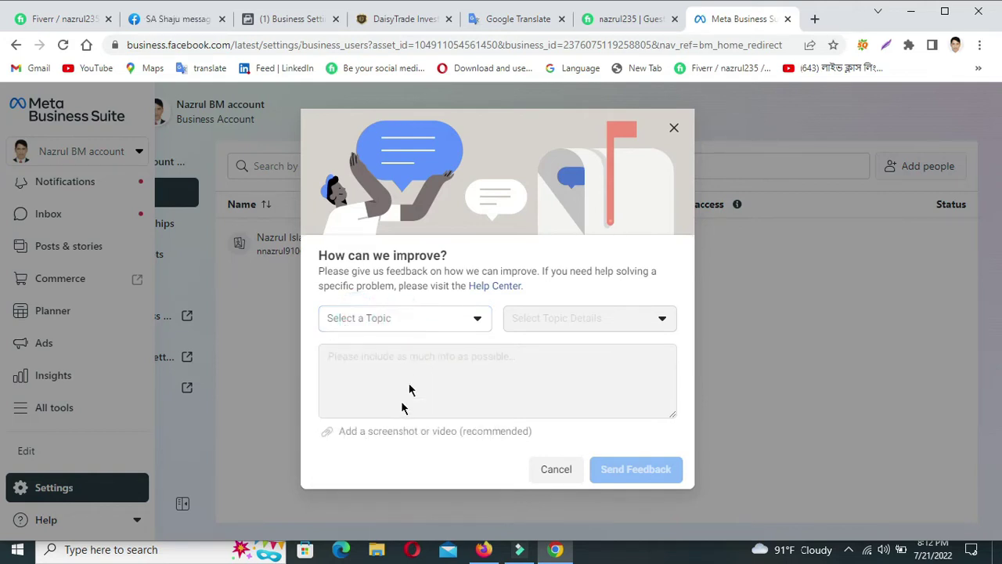
left_click(436, 324)
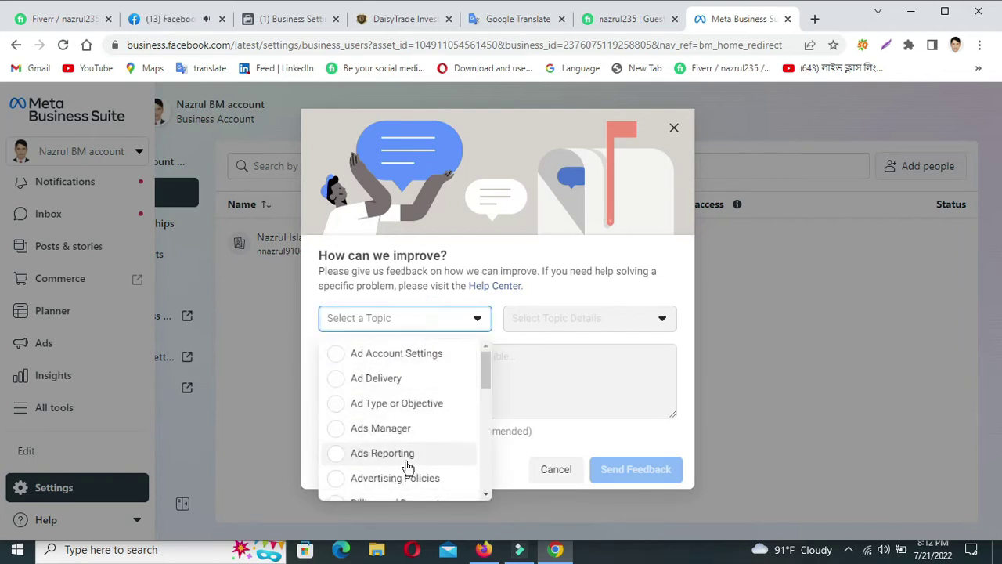
scroll(407, 465, "down", 2)
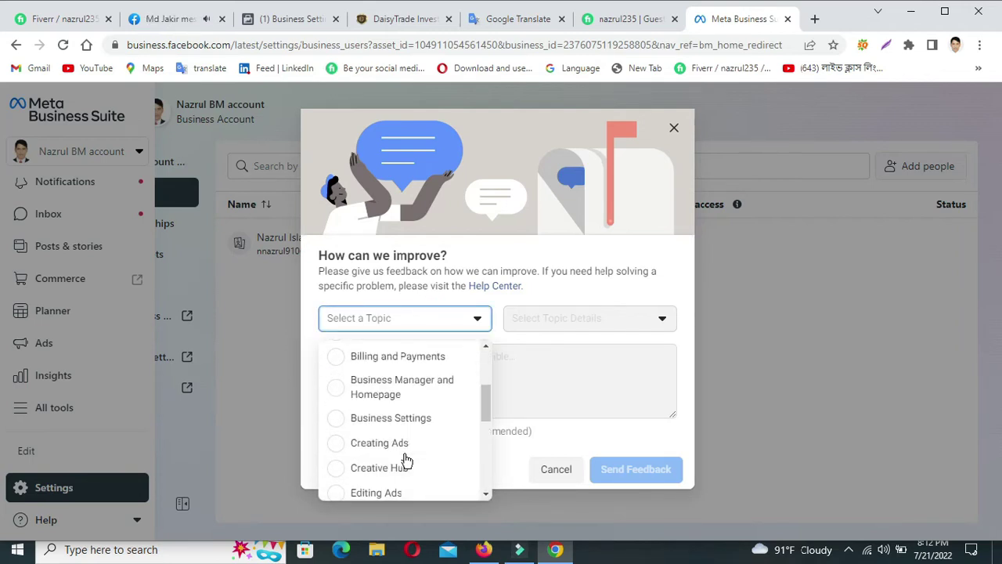
scroll(404, 470, "down", 5)
scroll(404, 475, "down", 1)
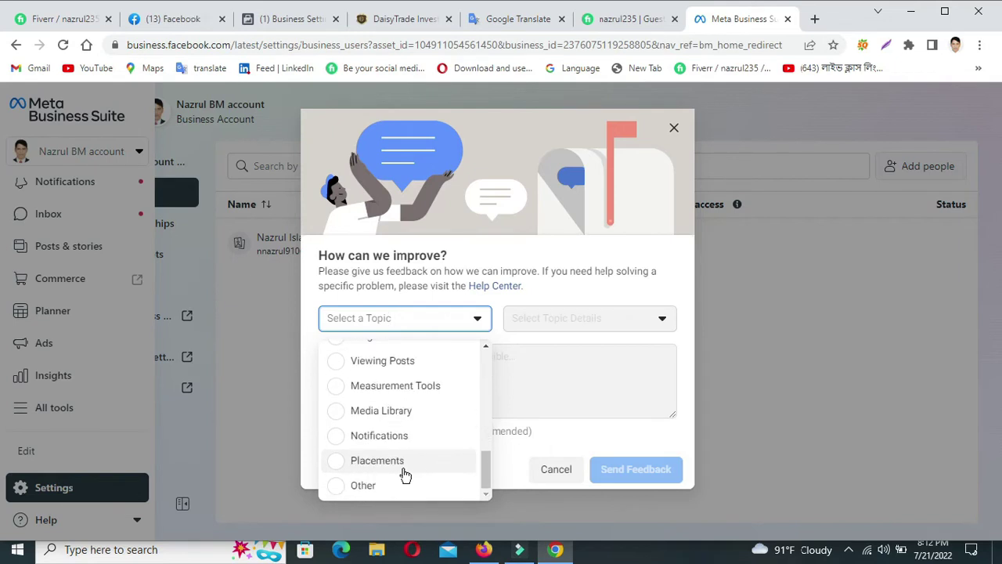
scroll(404, 473, "up", 5)
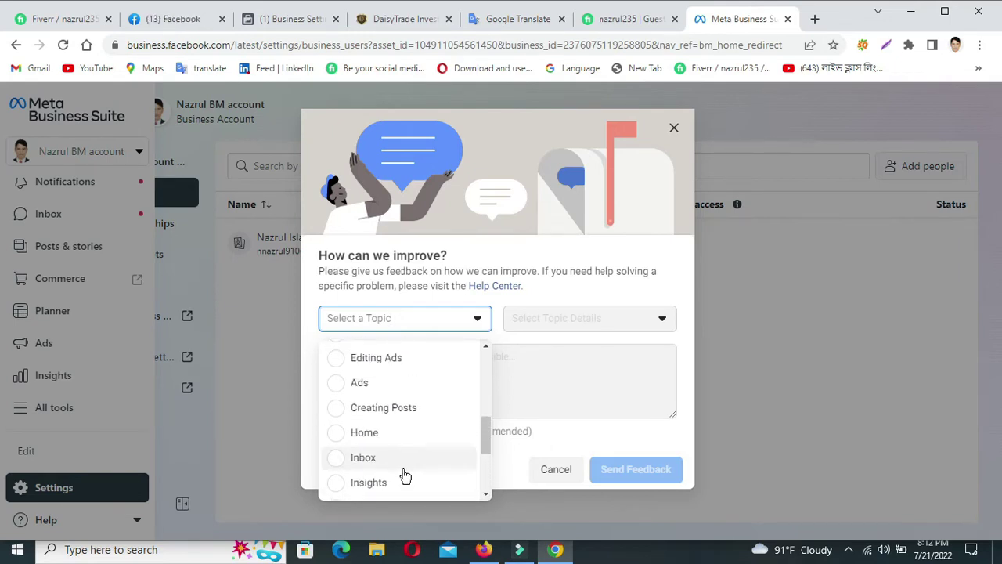
scroll(404, 472, "up", 1)
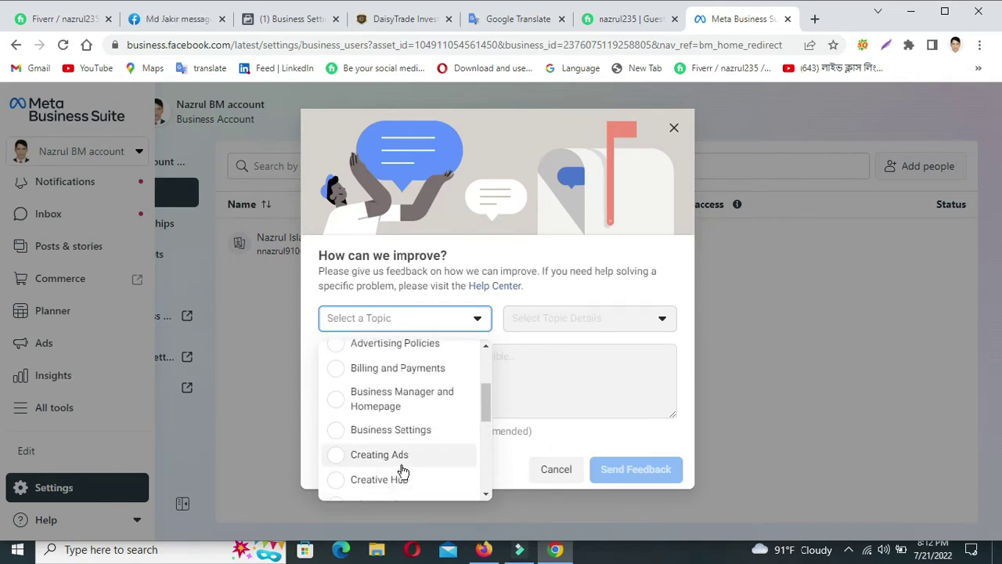
left_click(408, 430)
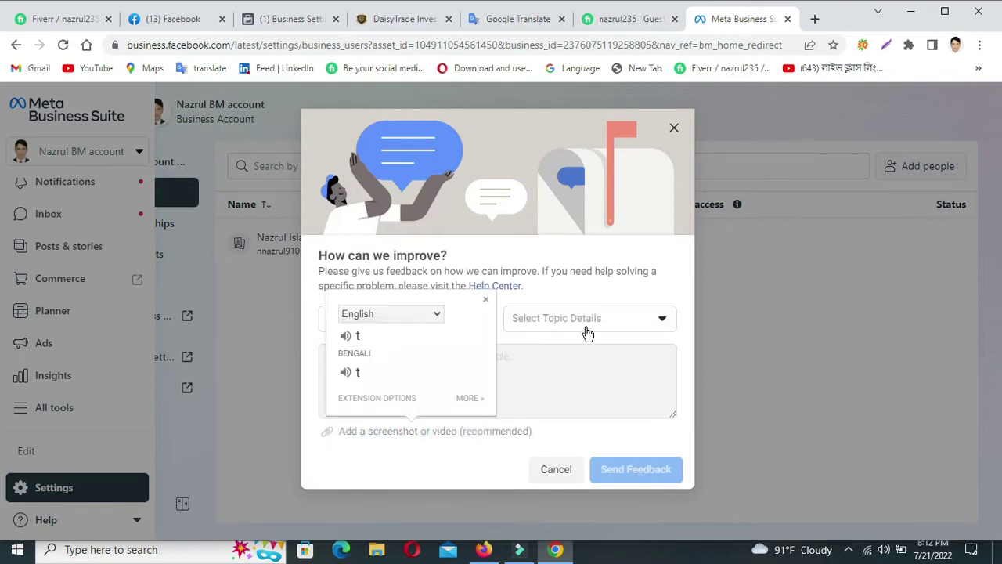
Set detail to Account Permissions, send the message 'OK', and close the thank-you note.
left_click(546, 327)
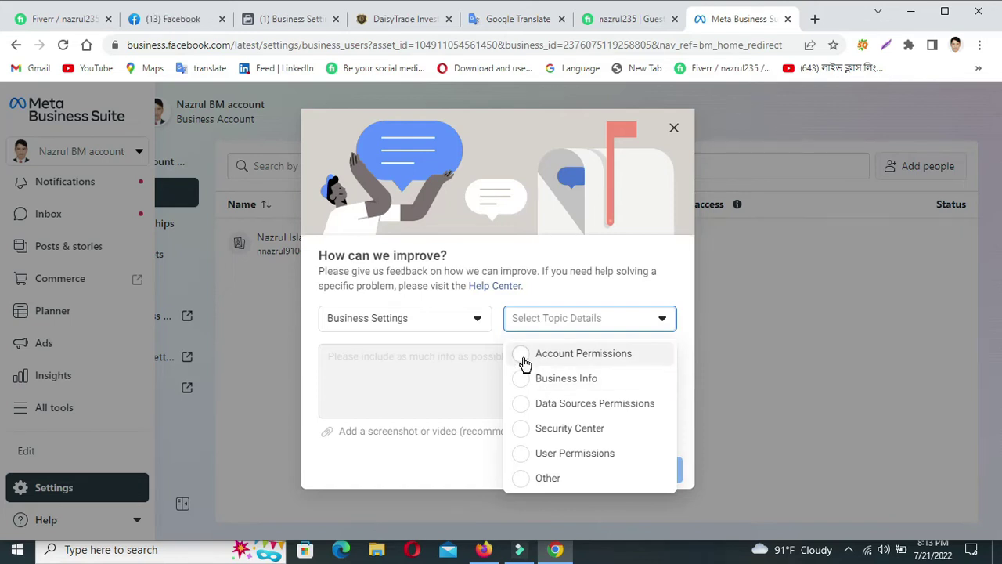
left_click(525, 357)
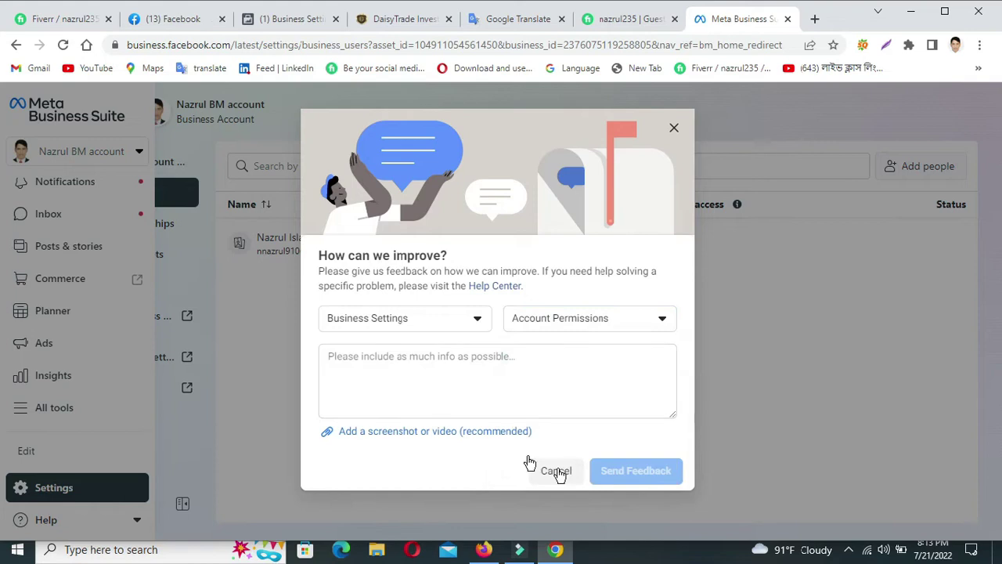
left_click(405, 360)
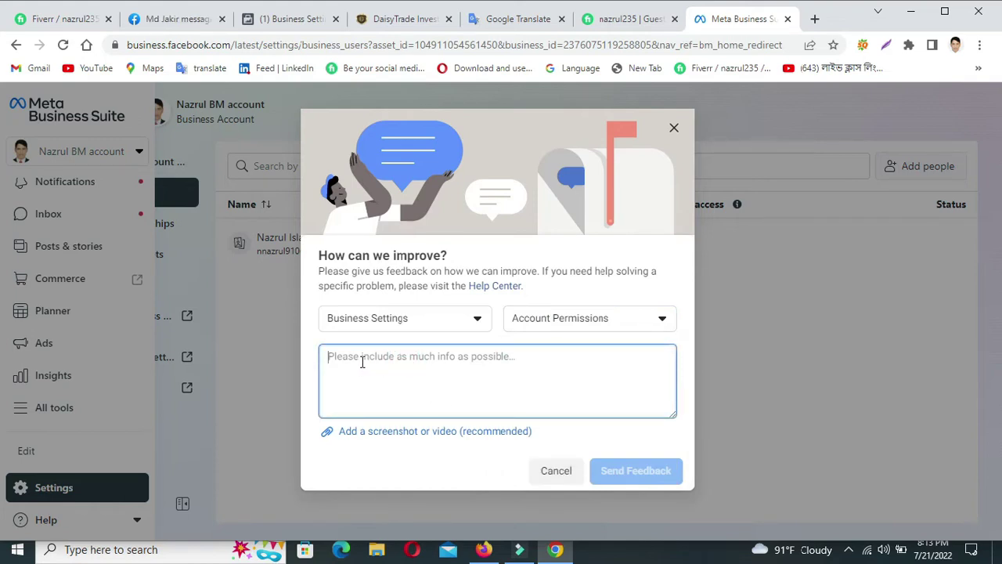
type("0")
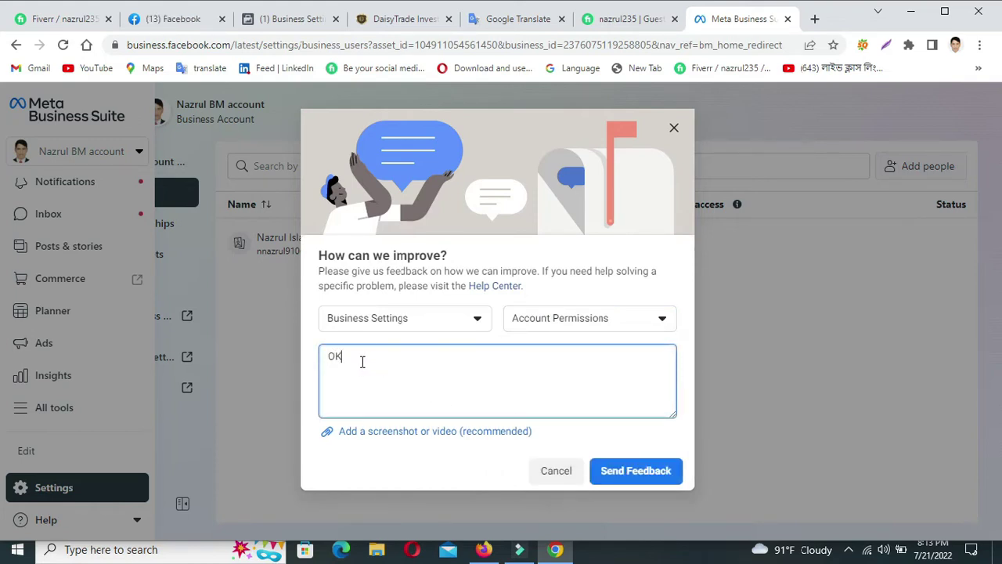
left_click(655, 483)
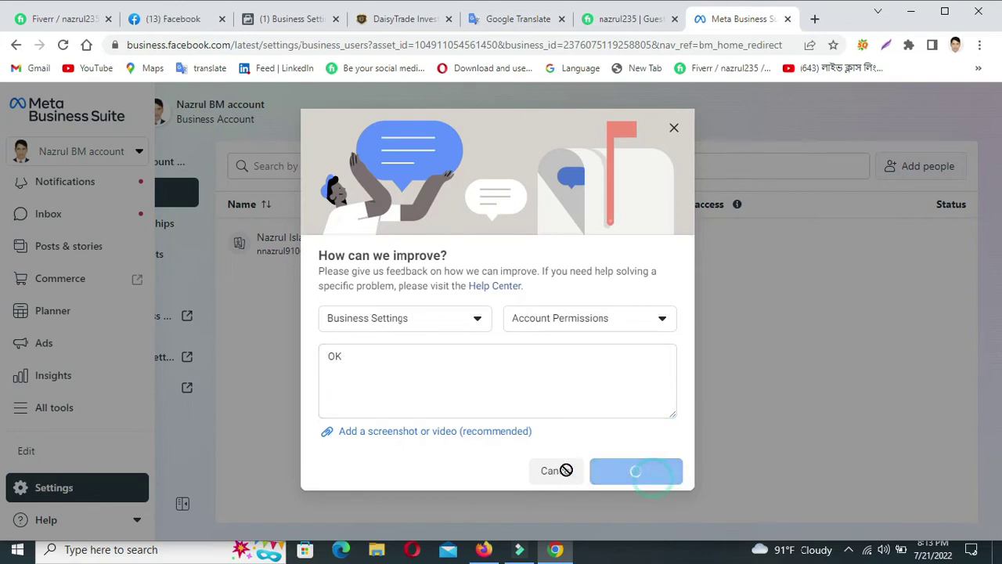
left_click(654, 384)
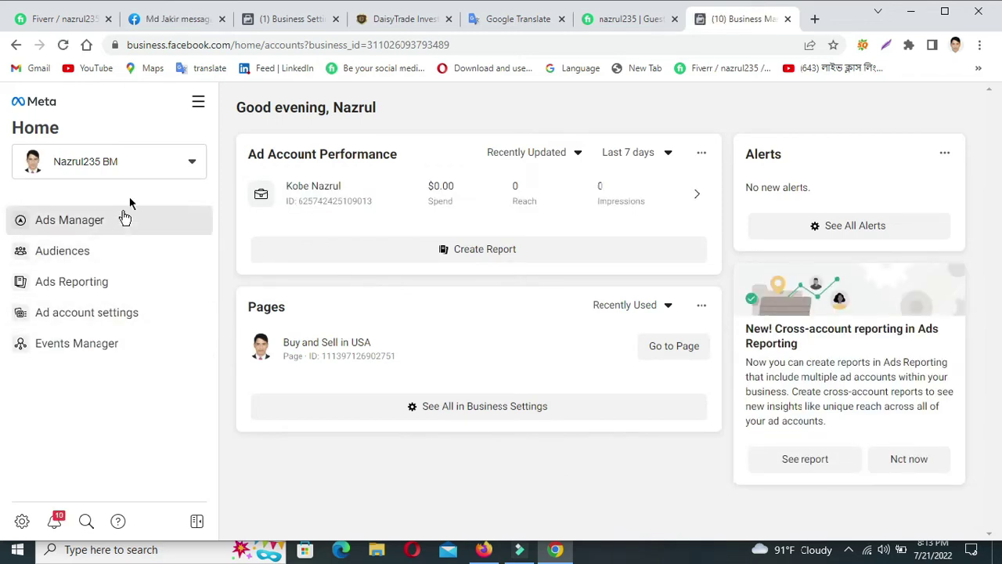
Go to Business settings through the All tools menu to view the People list.
left_click(198, 101)
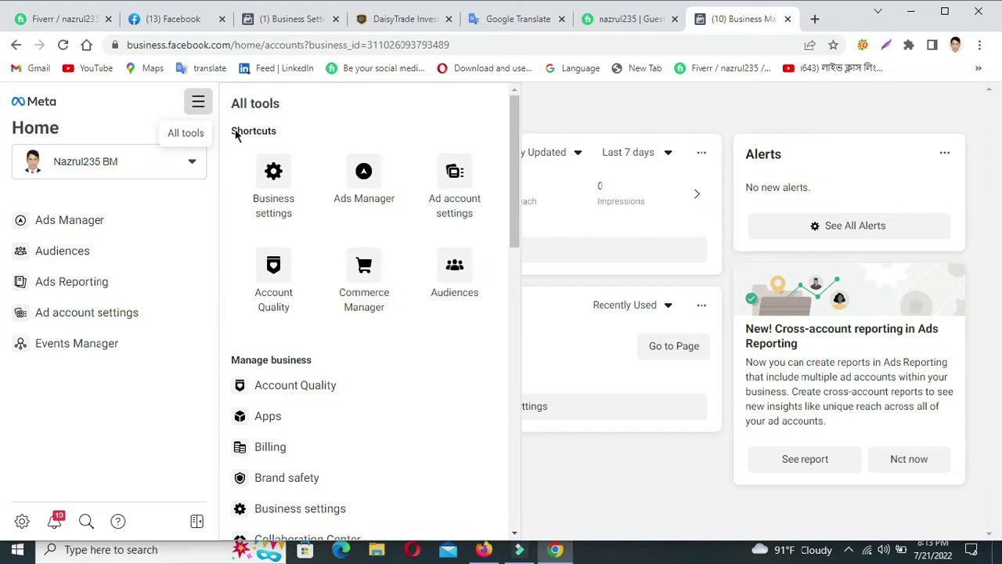
left_click(275, 184)
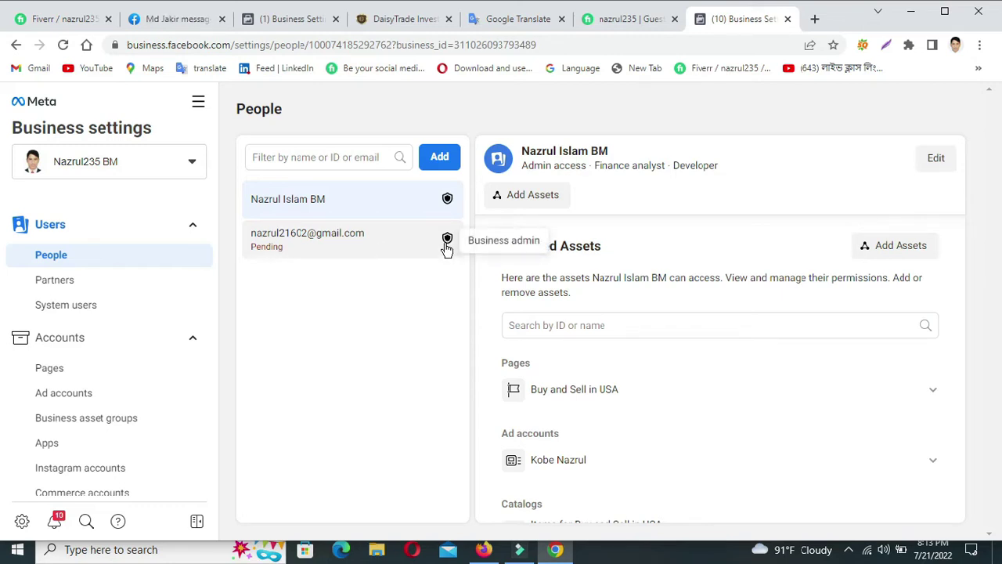
Select the pending invitee in People and choose Cancel on their invitation.
left_click(447, 248)
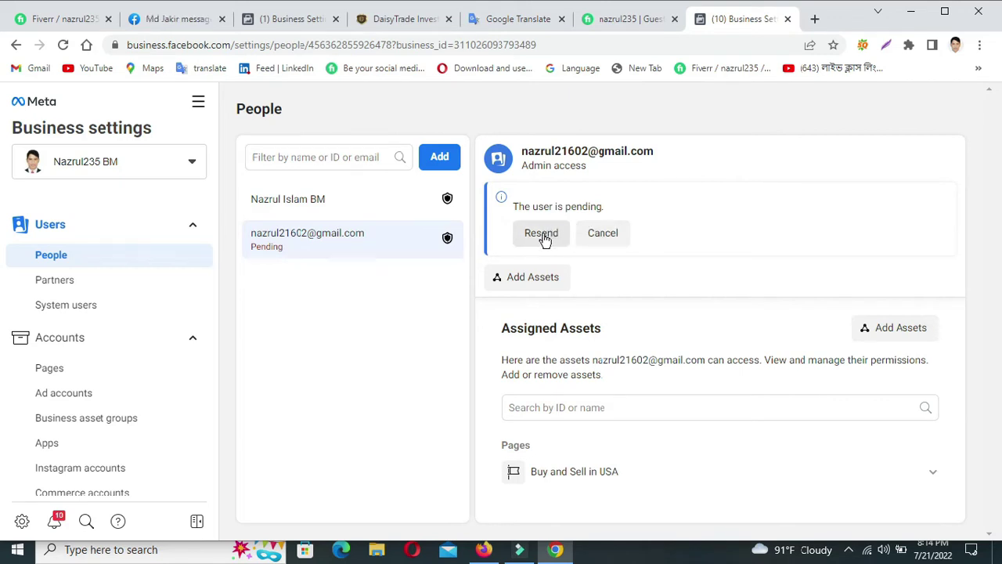
left_click(604, 234)
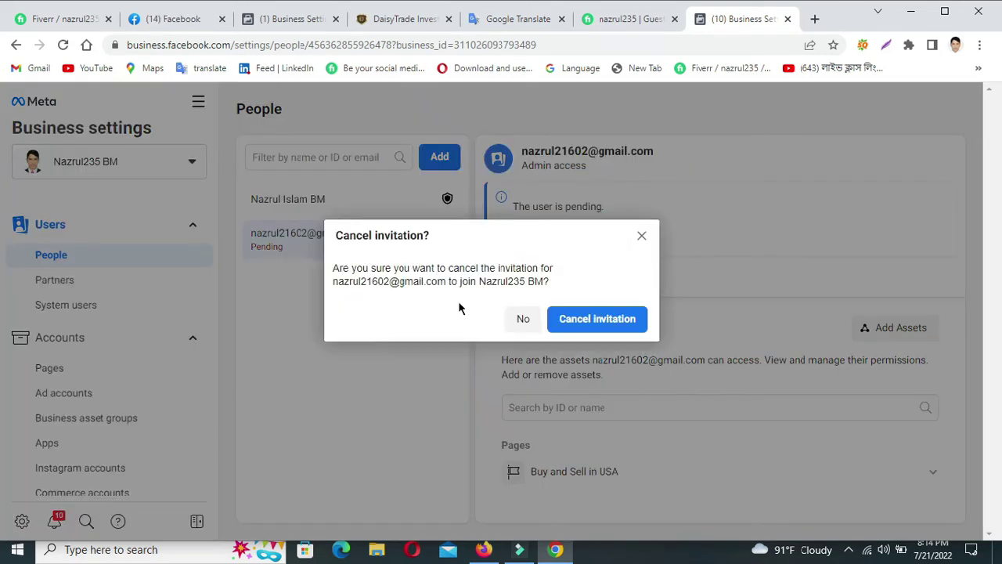
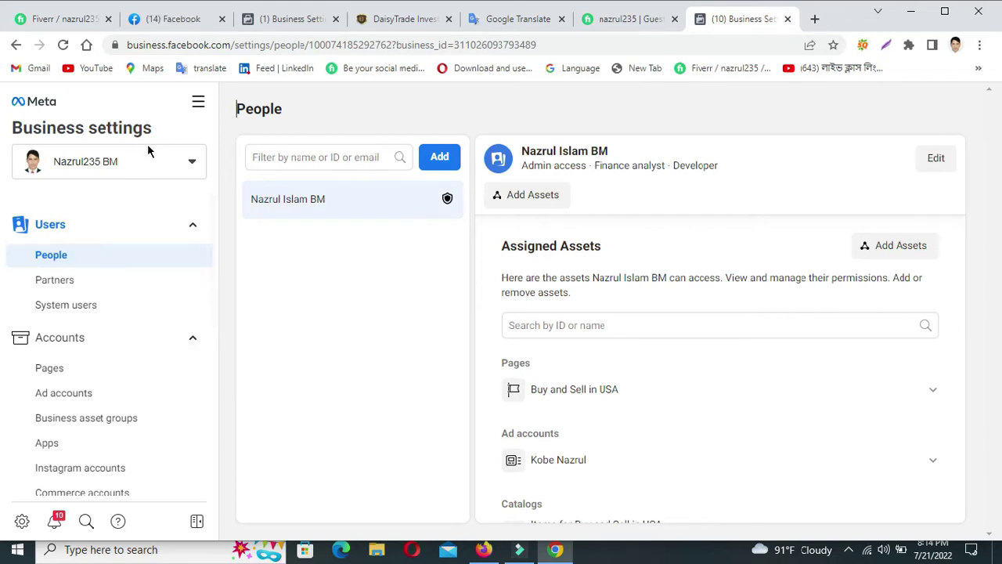
Switch to the business account with three business assets to view its People list.
left_click(193, 162)
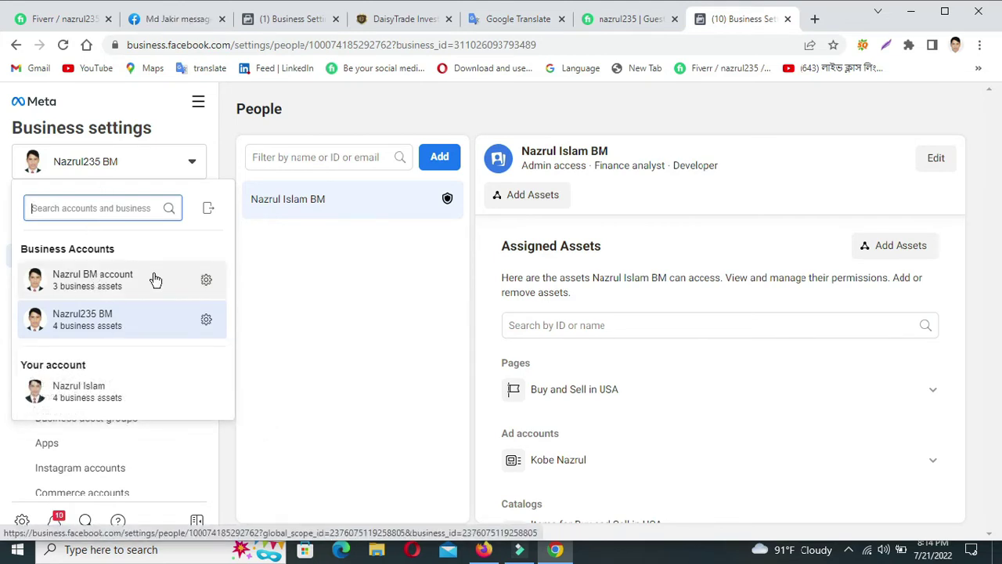
mouse_move(155, 280)
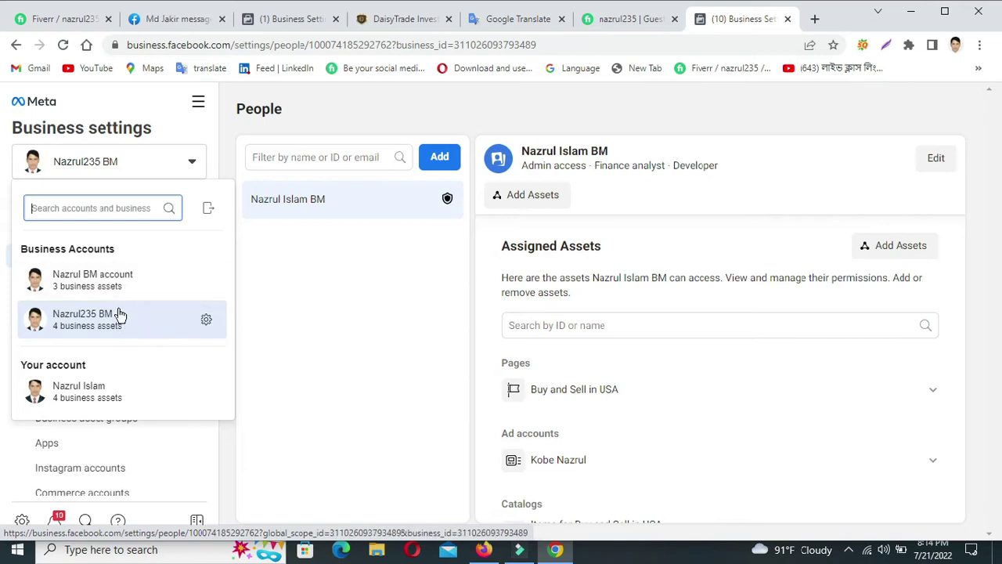
mouse_move(126, 332)
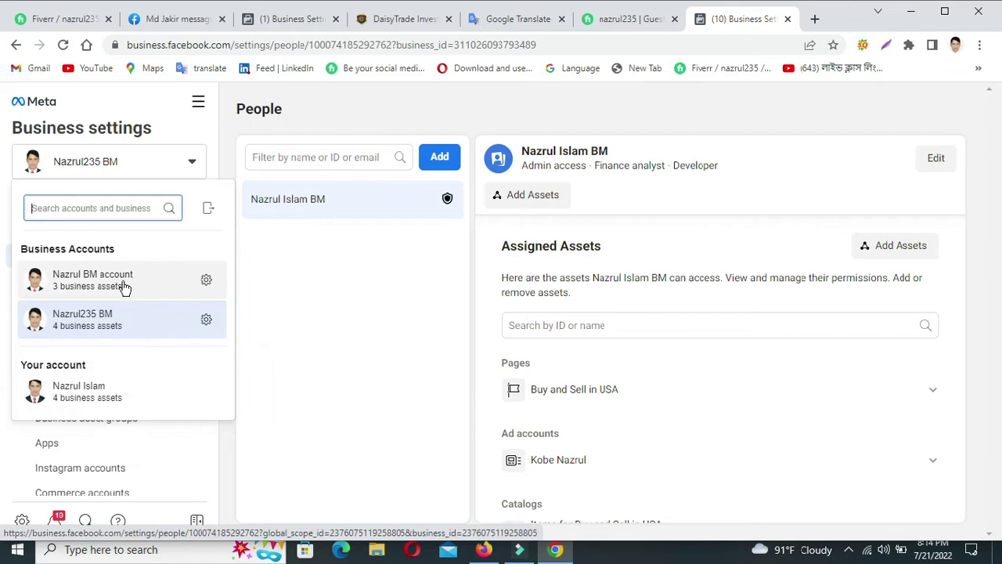
mouse_move(117, 287)
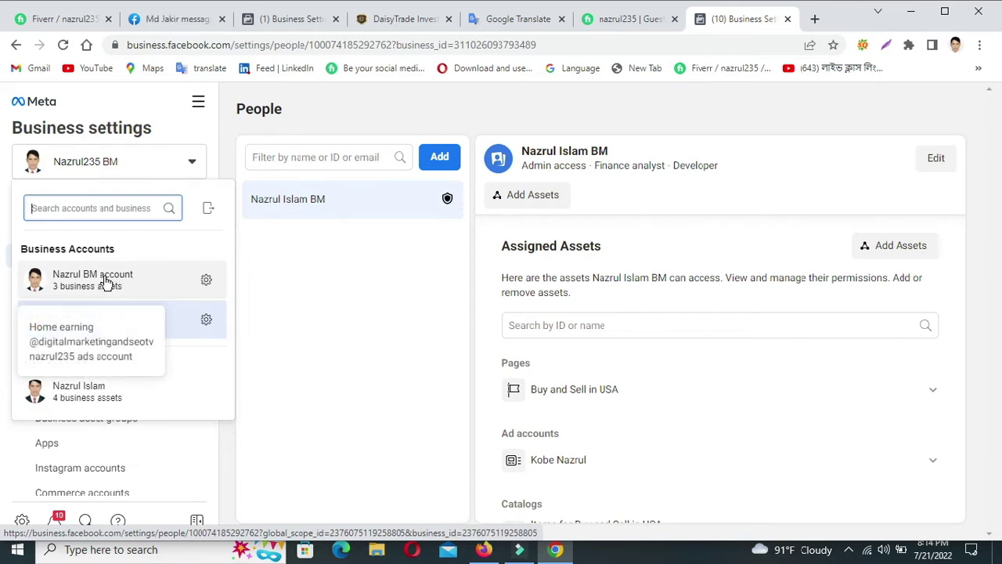
left_click(106, 282)
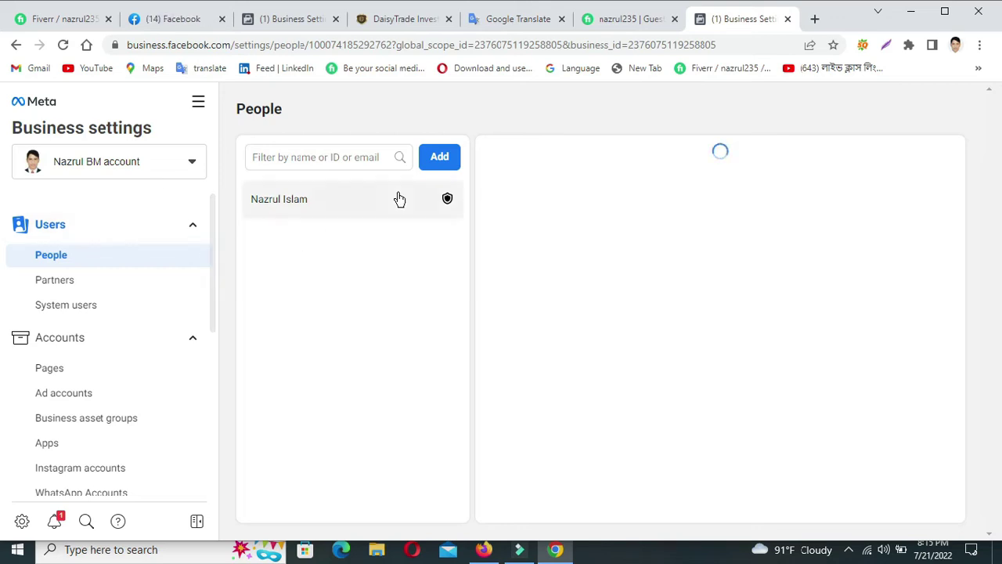
left_click(434, 164)
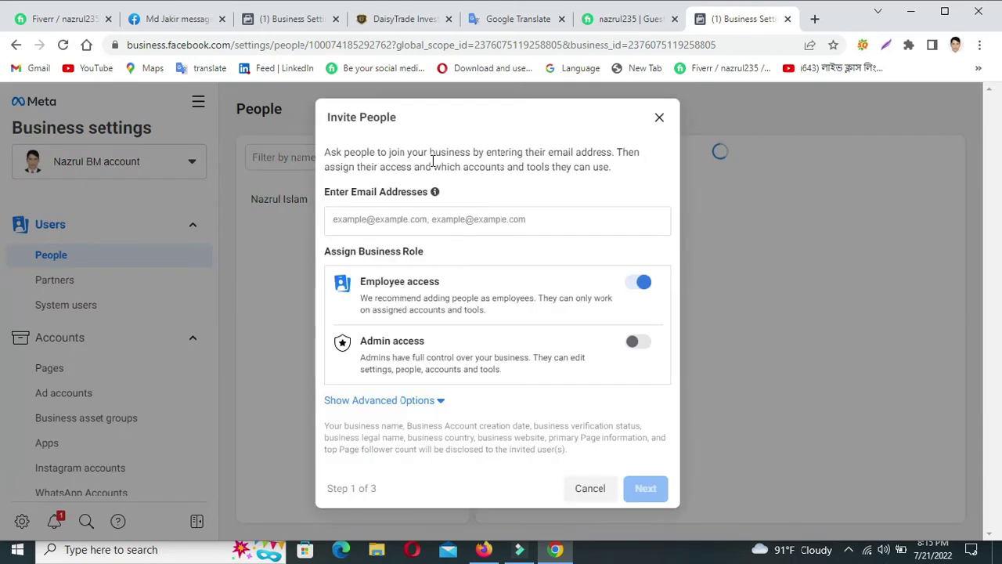
left_click(659, 117)
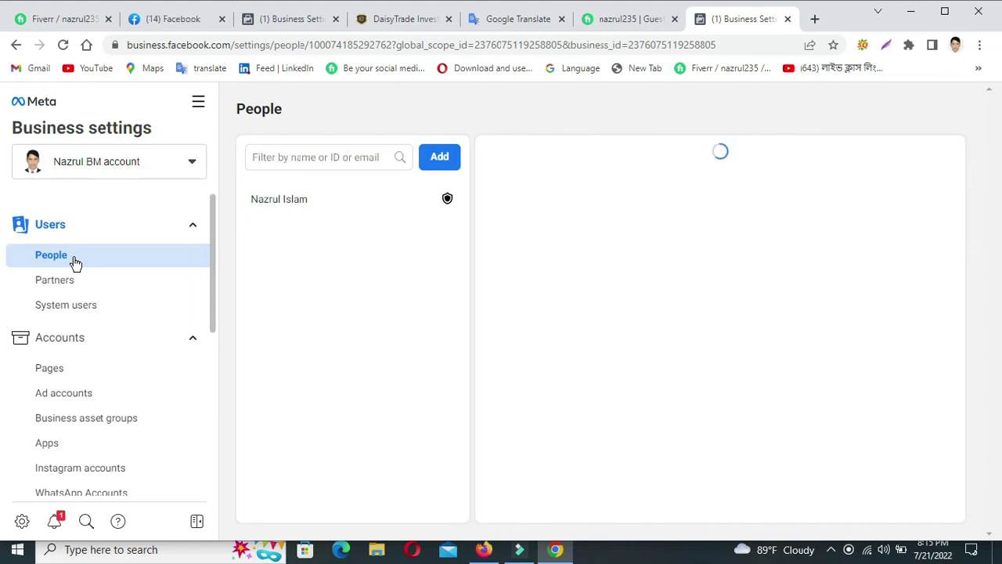
left_click(78, 370)
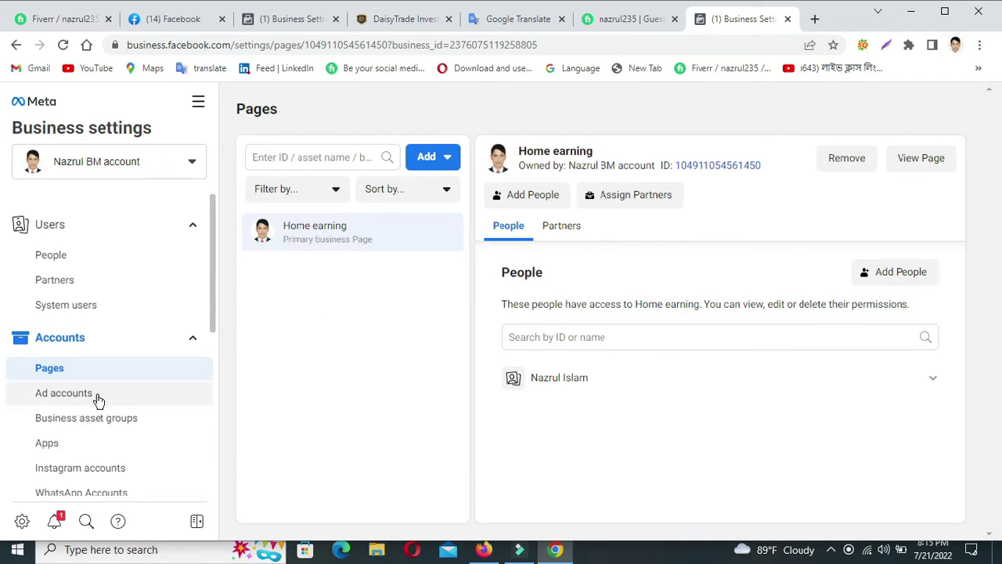
left_click(99, 396)
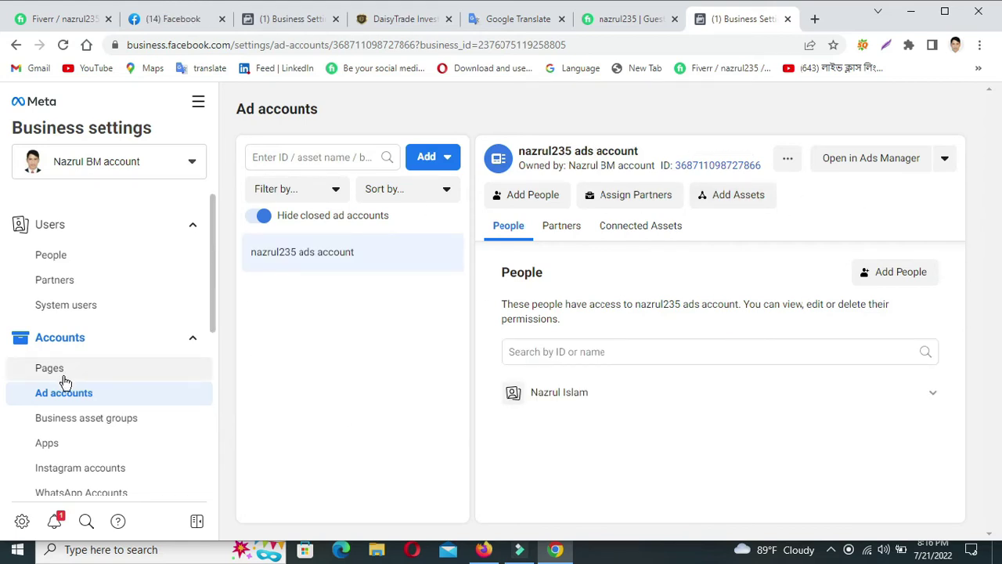
left_click(121, 260)
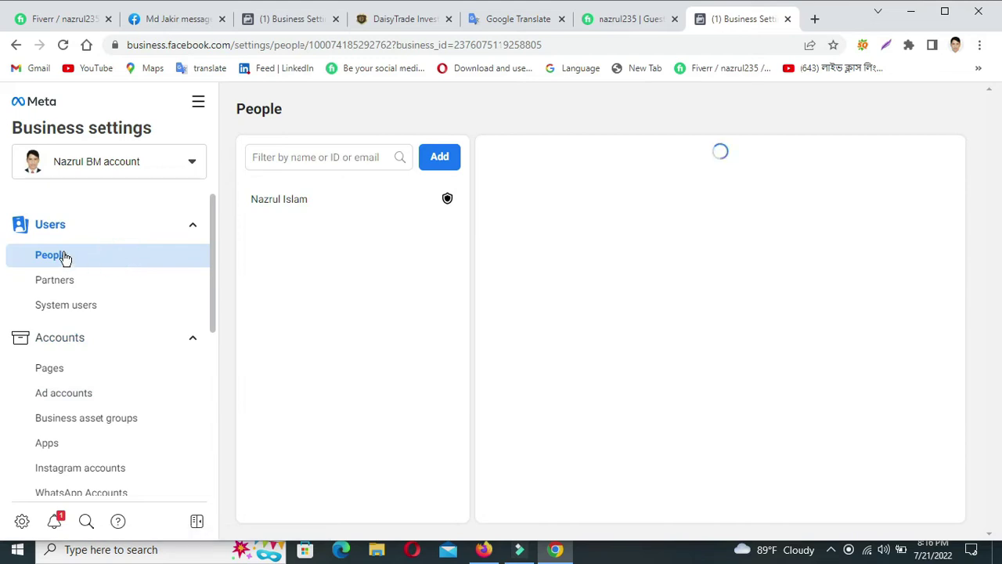
Add a person by entering the invitee's e-mail address in Invite People, keeping Employee access.
left_click(130, 264)
left_click(441, 161)
left_click(363, 219)
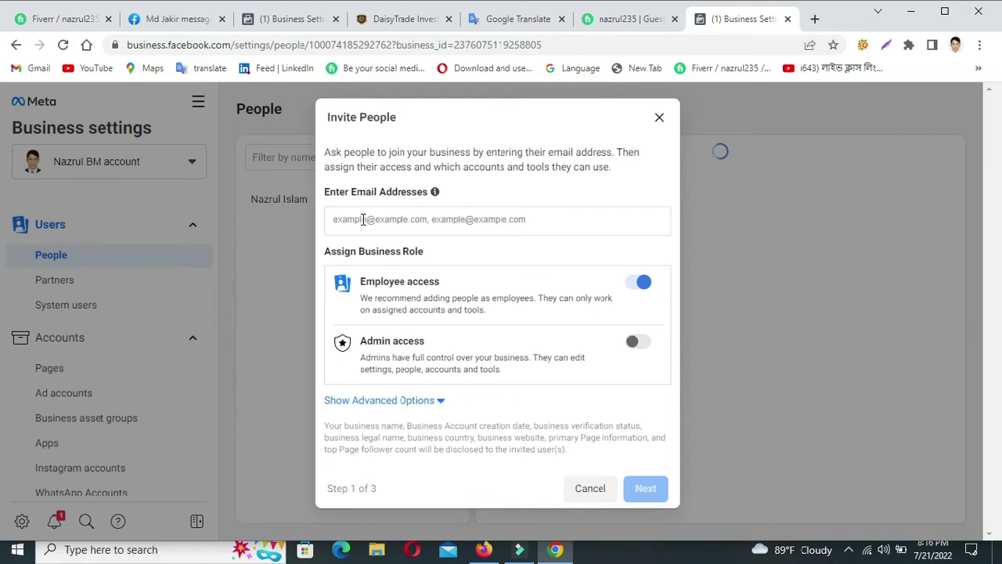
type("NN")
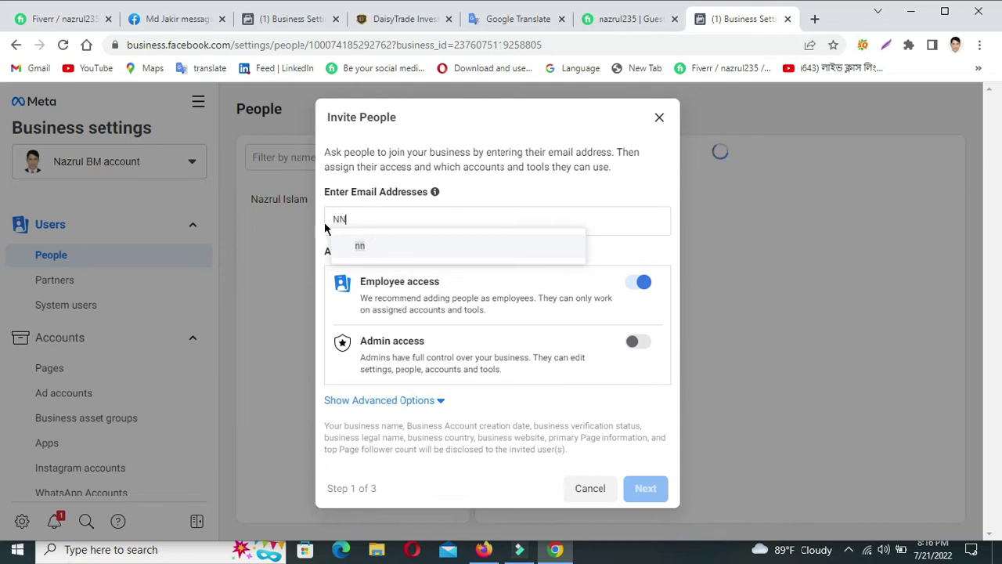
type("nn")
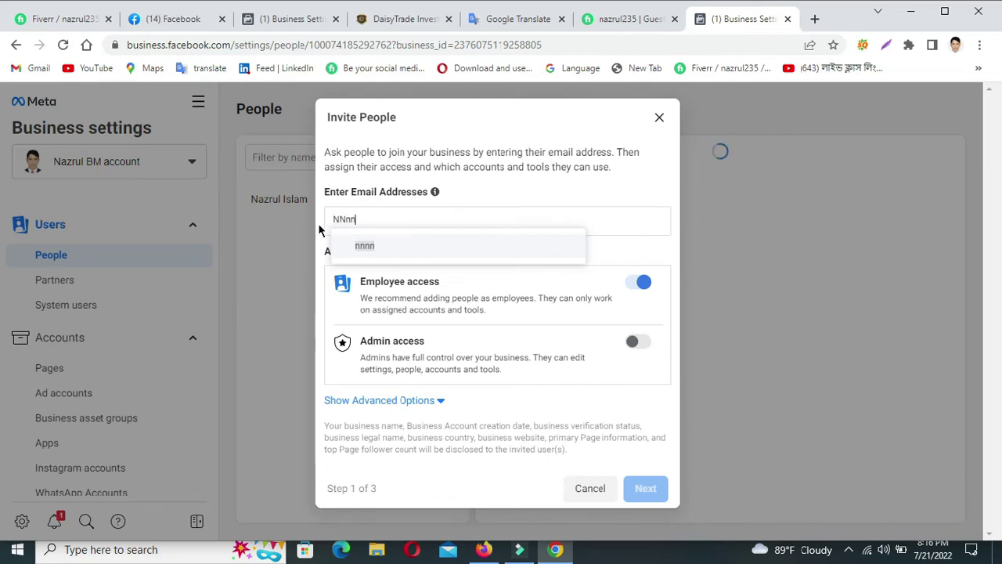
double_click(356, 219)
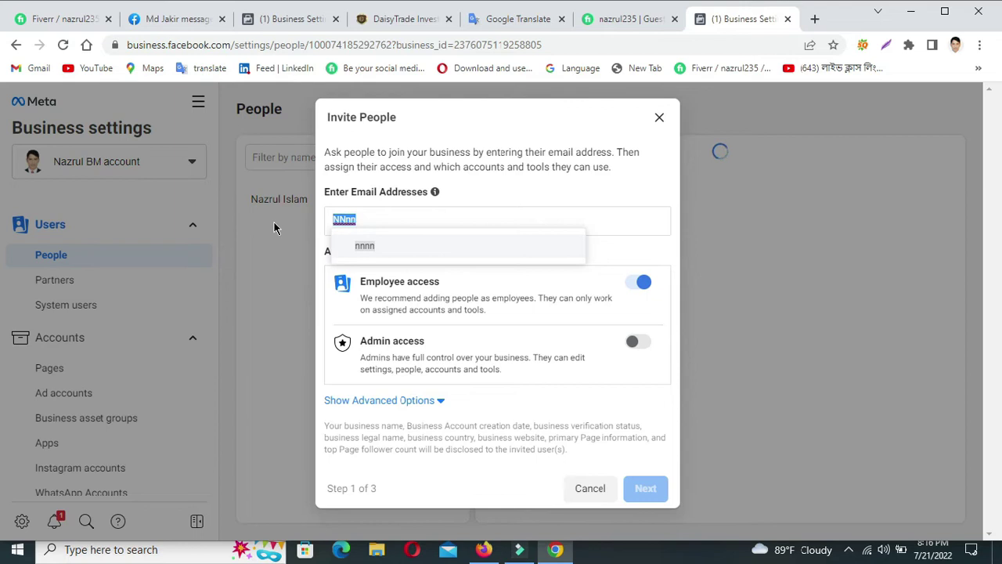
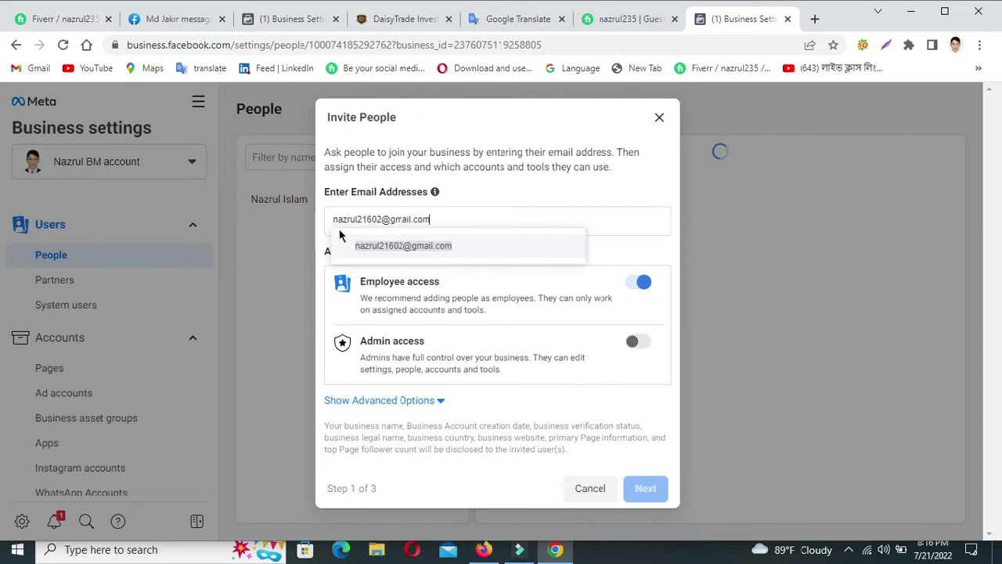
left_click(430, 249)
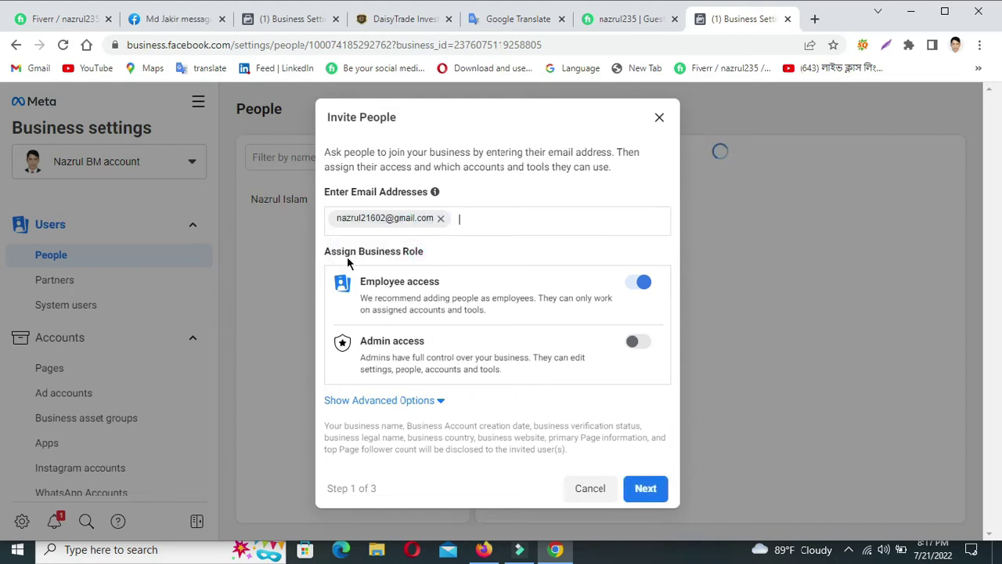
Keep Employee access on and turn on Admin access for the invitee.
left_click(641, 283)
left_click(642, 283)
left_click(639, 346)
scroll(533, 413, "down", 1)
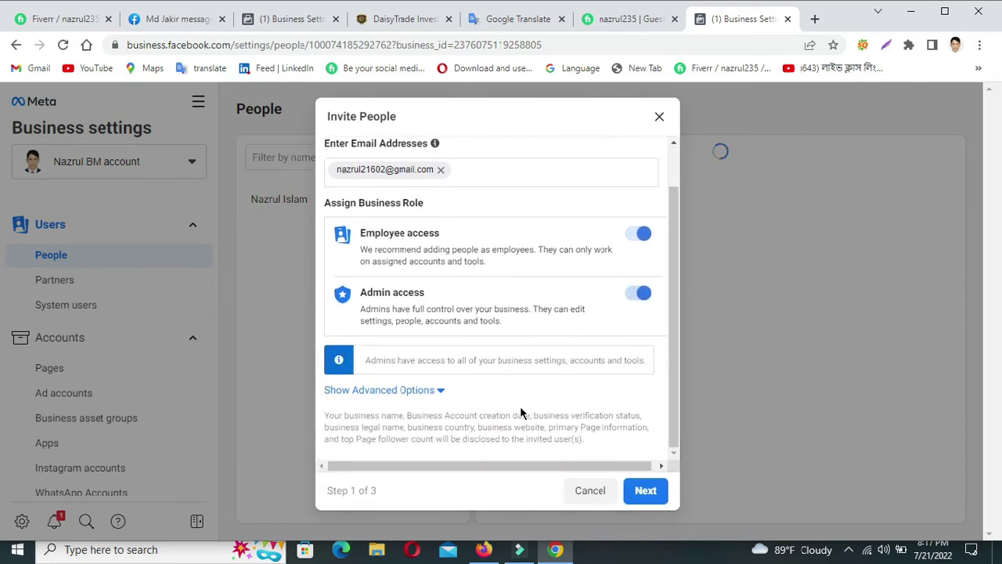
Enable the Finance editor and Developer roles in advanced options, then continue to Assign Access.
left_click(440, 391)
scroll(465, 384, "down", 3)
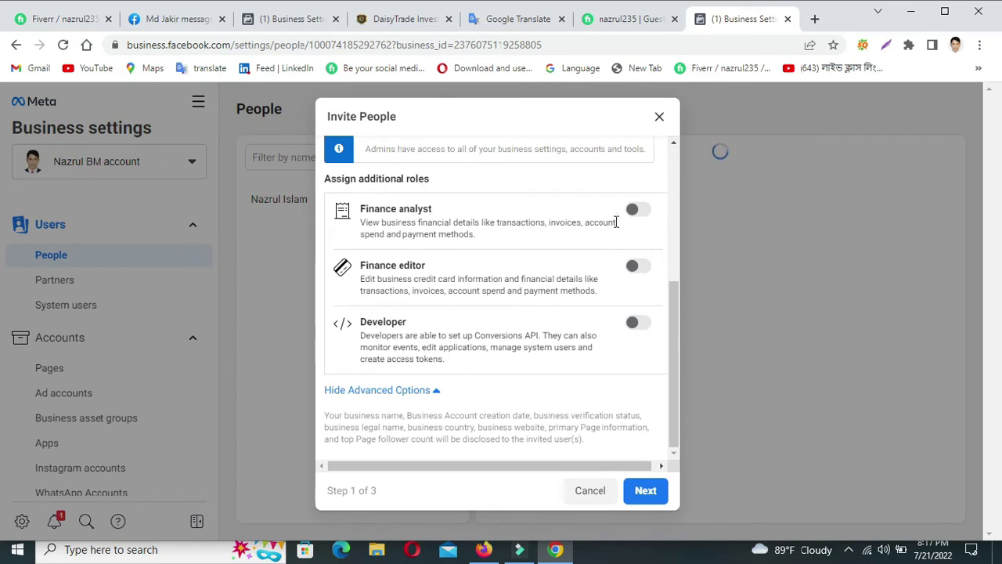
left_click(642, 213)
left_click(638, 326)
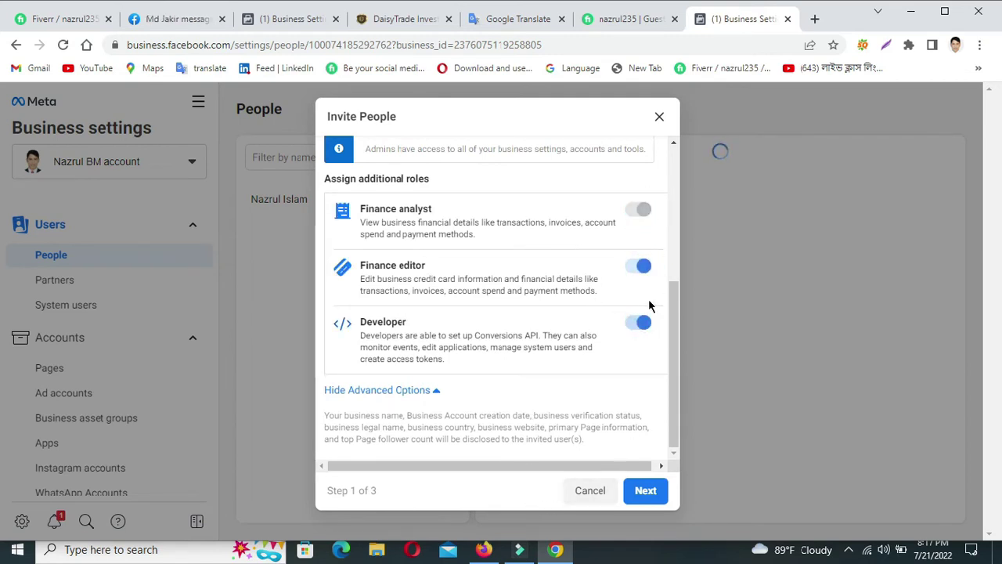
scroll(601, 361, "up", 1)
scroll(600, 359, "up", 2)
scroll(601, 391, "down", 3)
scroll(499, 283, "up", 3)
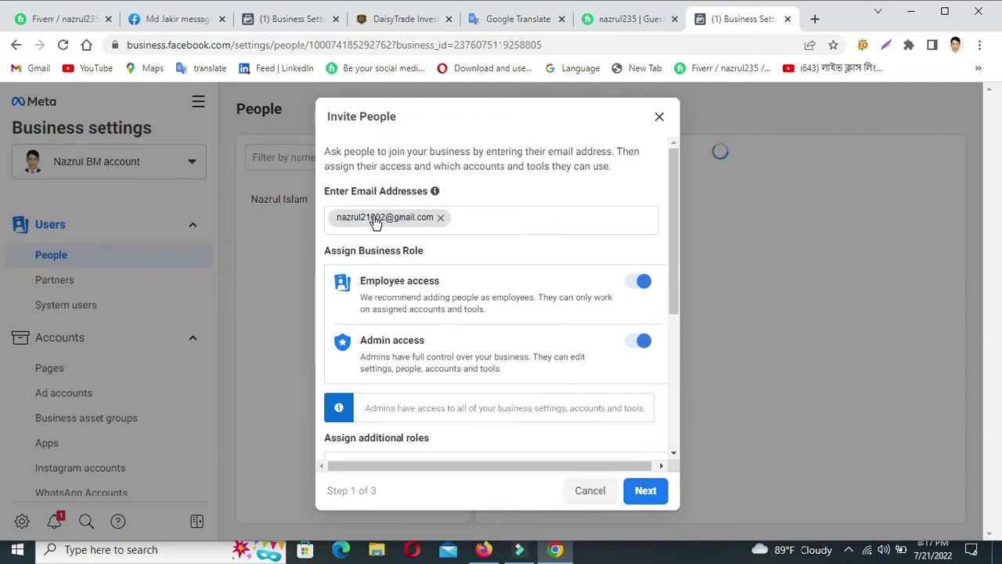
scroll(646, 382, "down", 1)
scroll(646, 381, "down", 3)
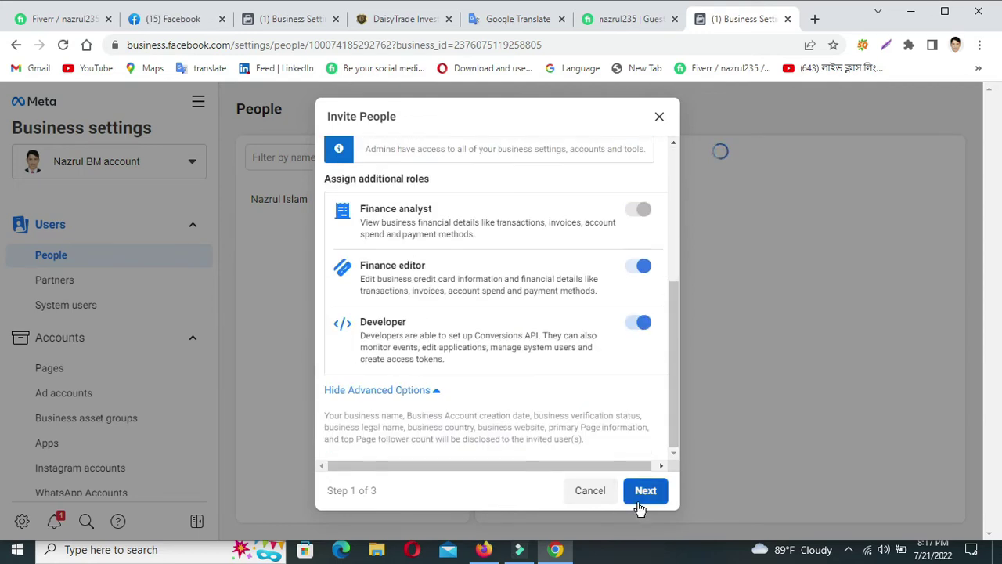
left_click(647, 491)
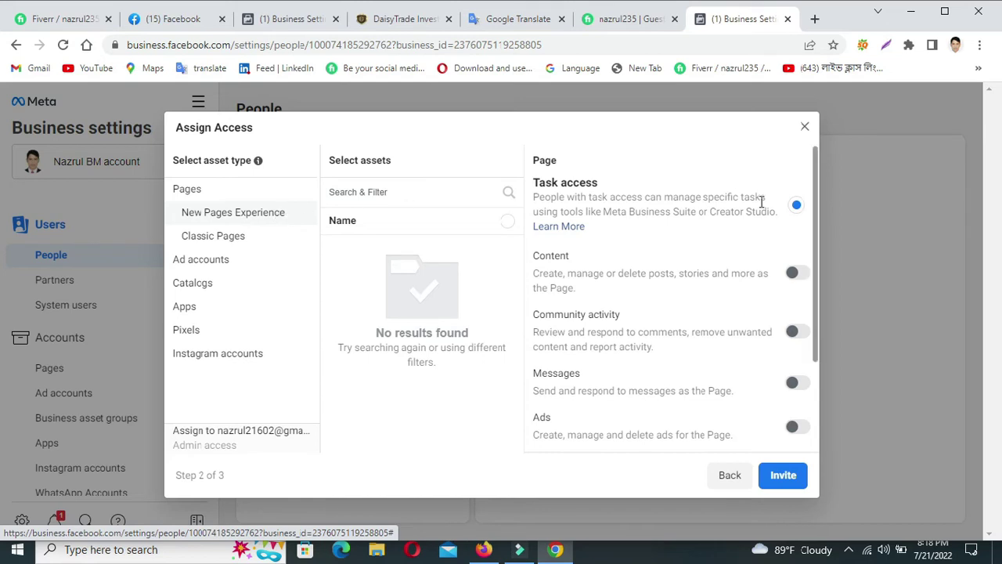
Choose Facebook access with Full control and list the Classic Pages assets.
scroll(786, 391, "down", 2)
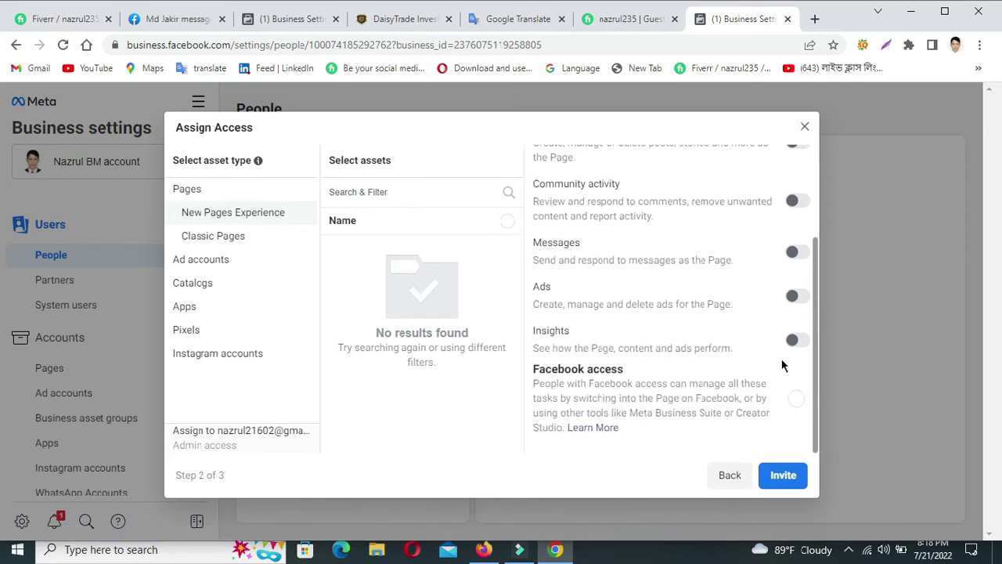
scroll(739, 336, "up", 1)
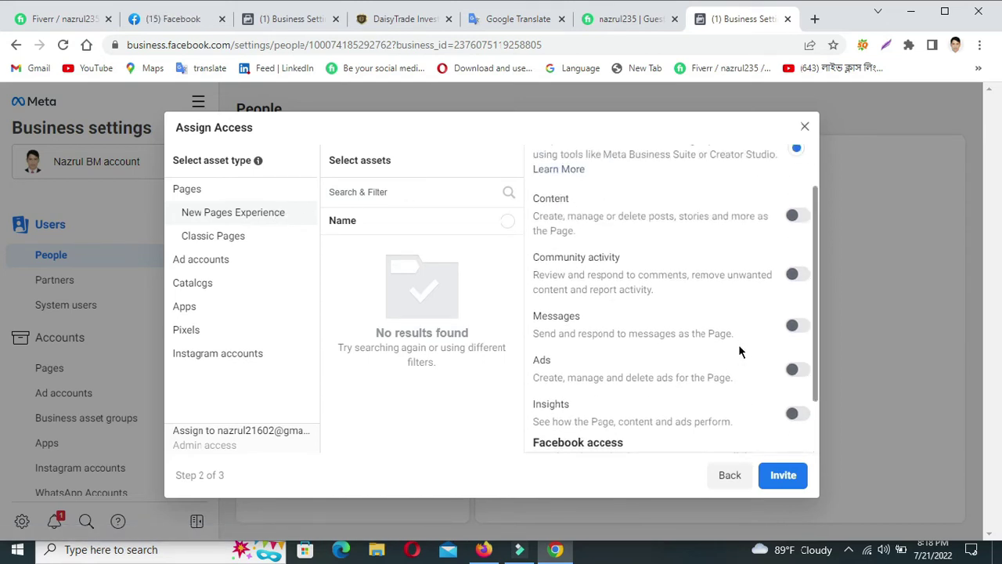
scroll(739, 344, "down", 1)
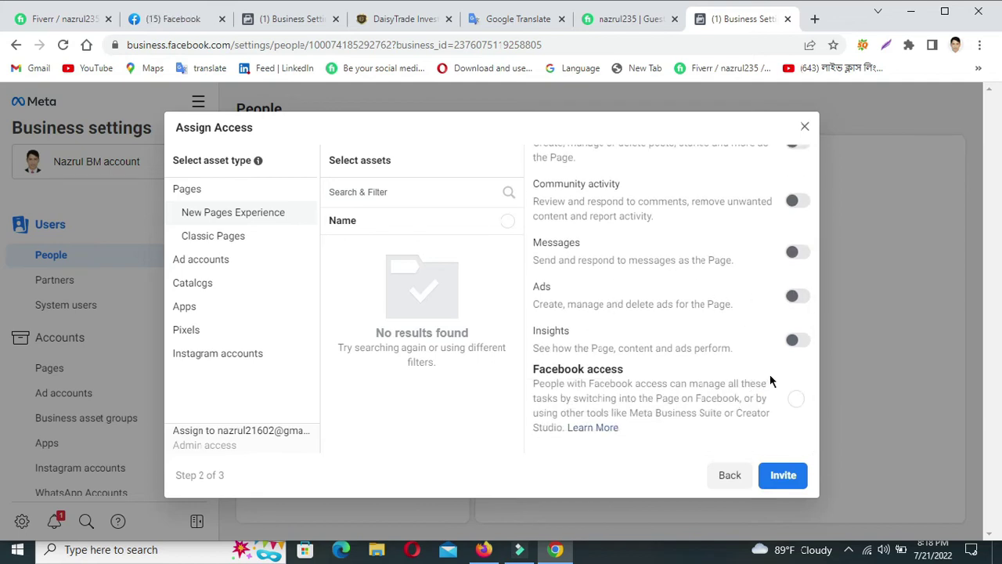
left_click(797, 400)
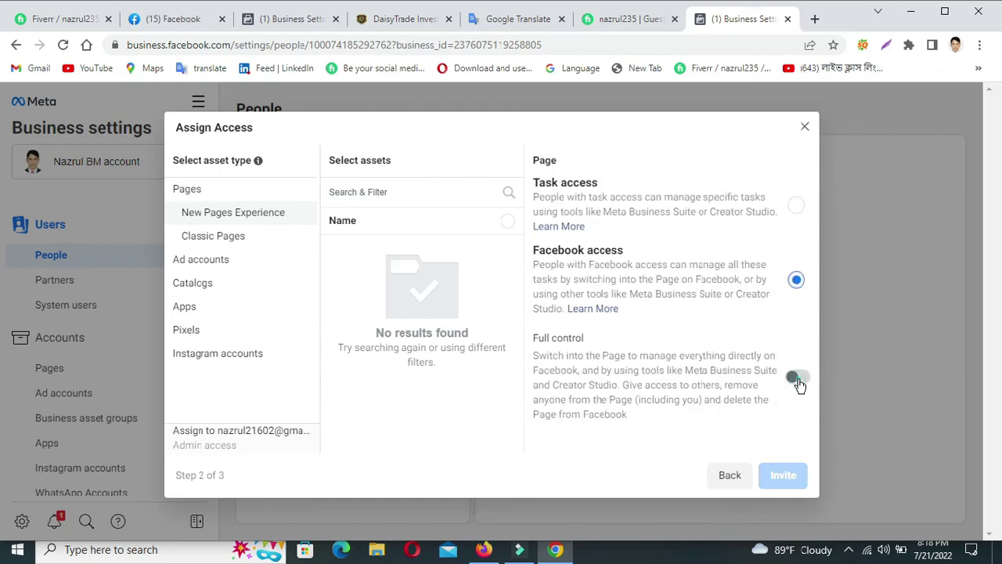
left_click(796, 380)
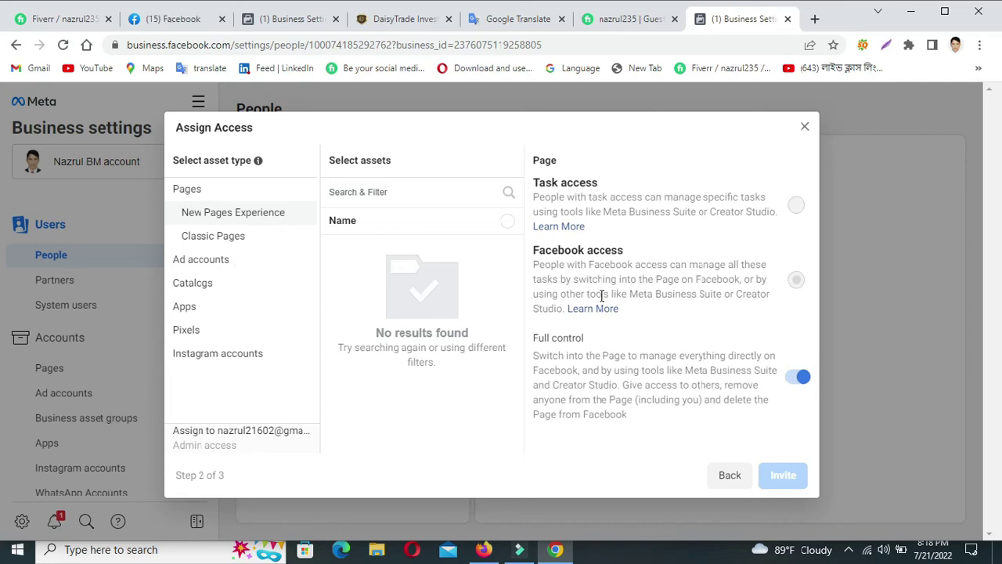
left_click(203, 236)
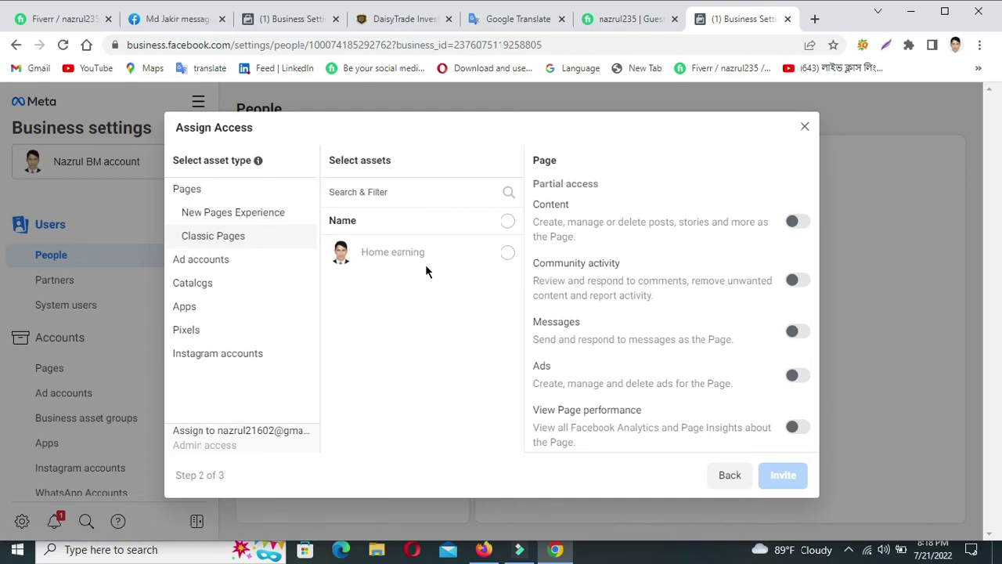
Select the Home earning page, switch on Manage Page full control, and send the invitation.
left_click(507, 255)
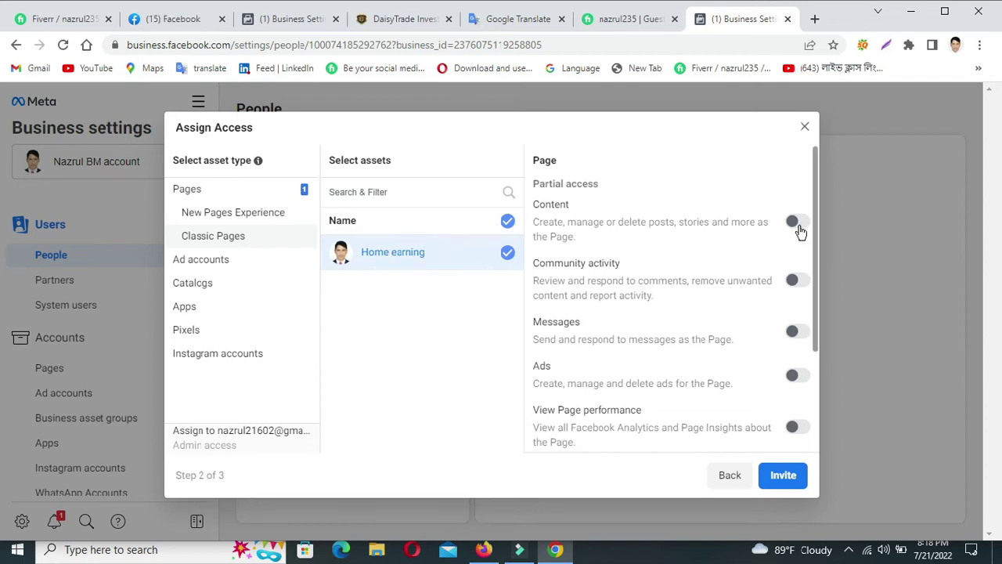
scroll(788, 376, "down", 2)
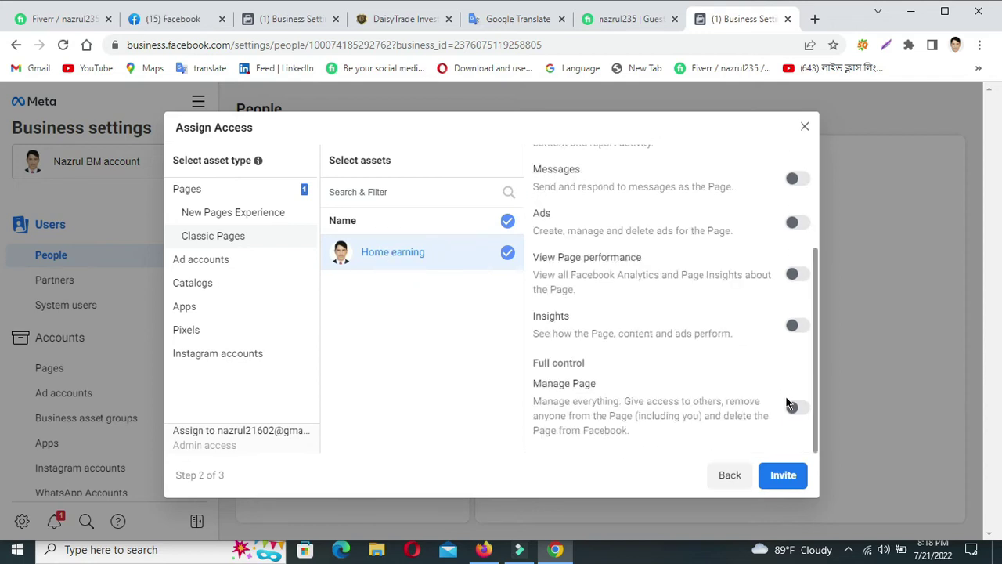
left_click(796, 407)
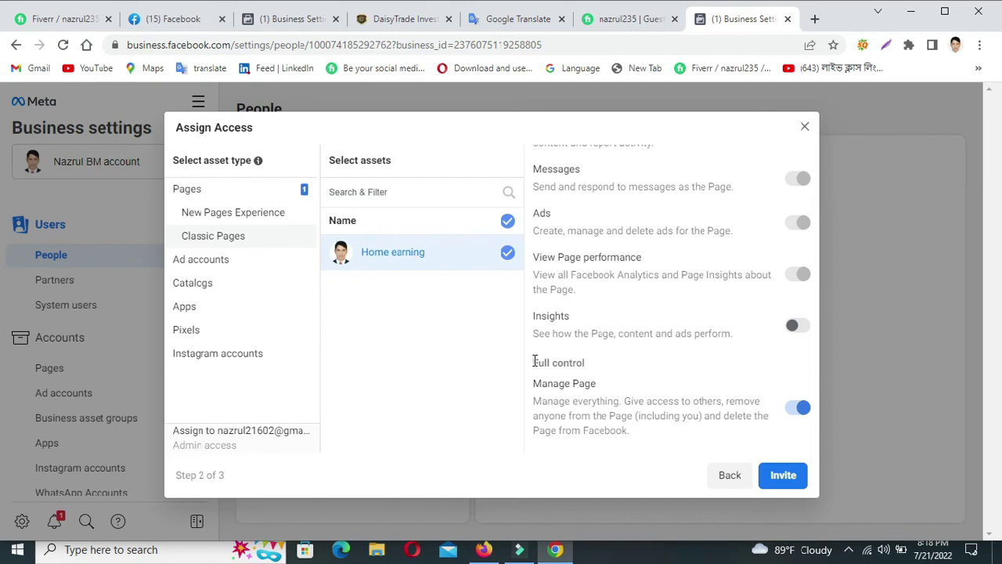
left_click_drag(533, 364, 592, 368)
left_click(779, 477)
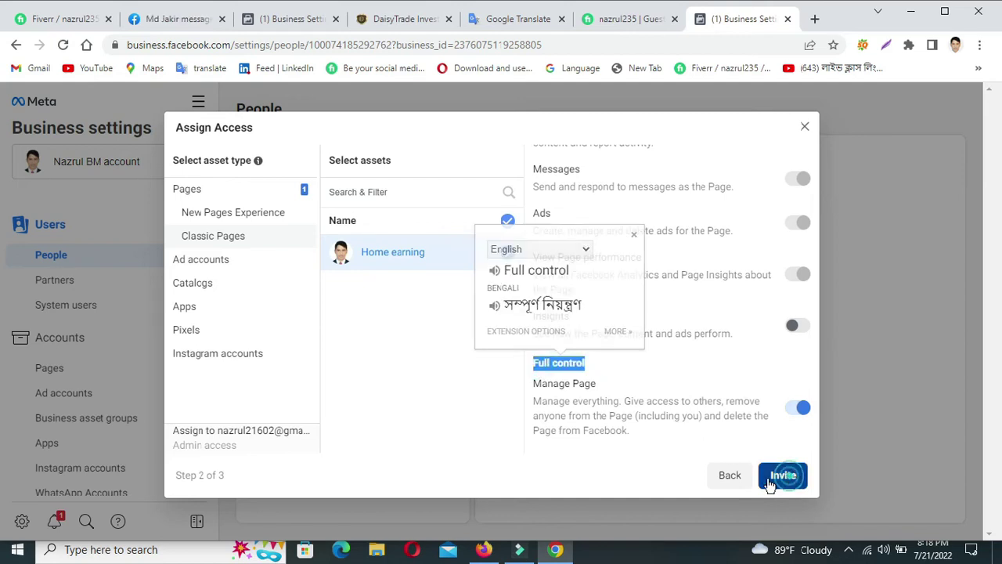
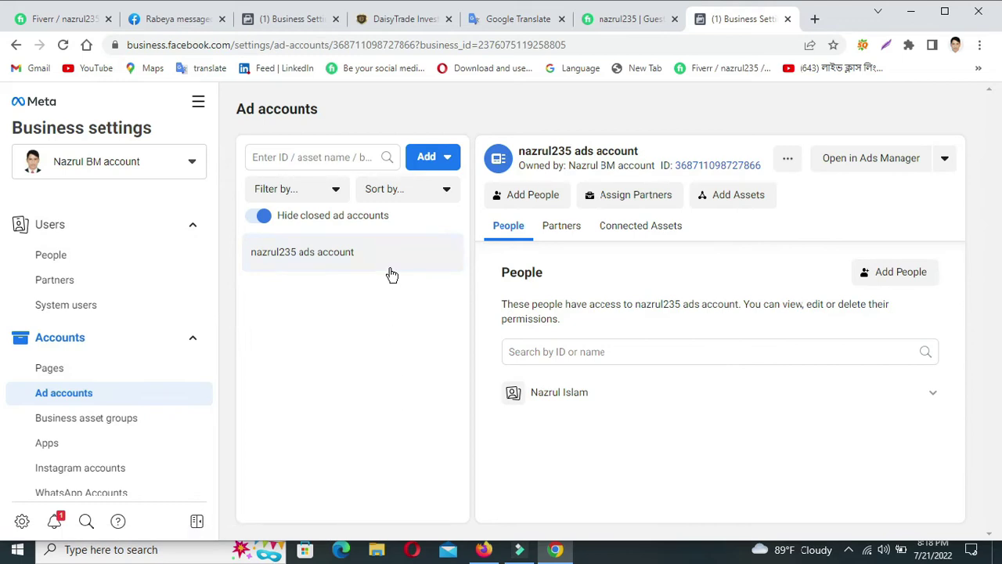
left_click(427, 164)
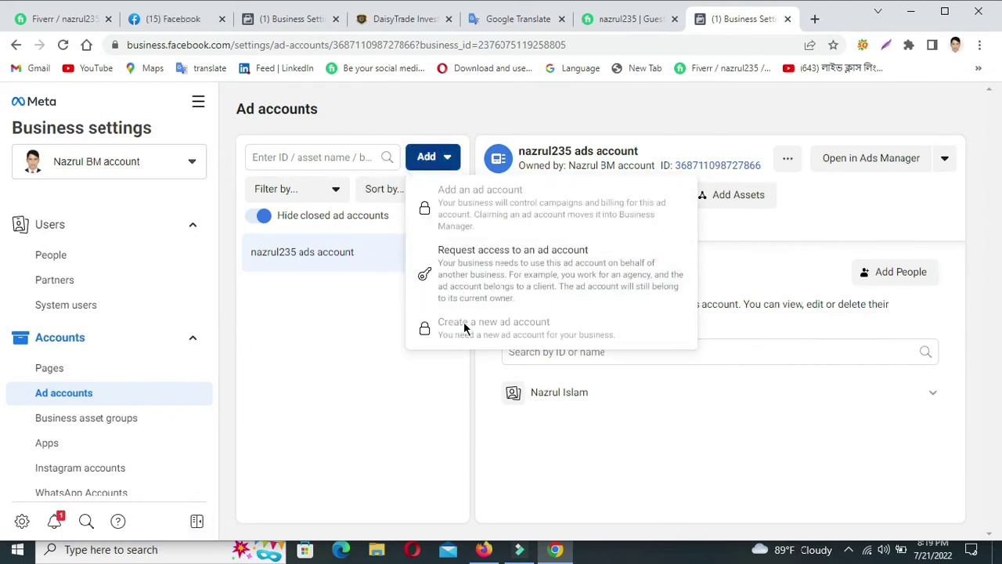
left_click(483, 260)
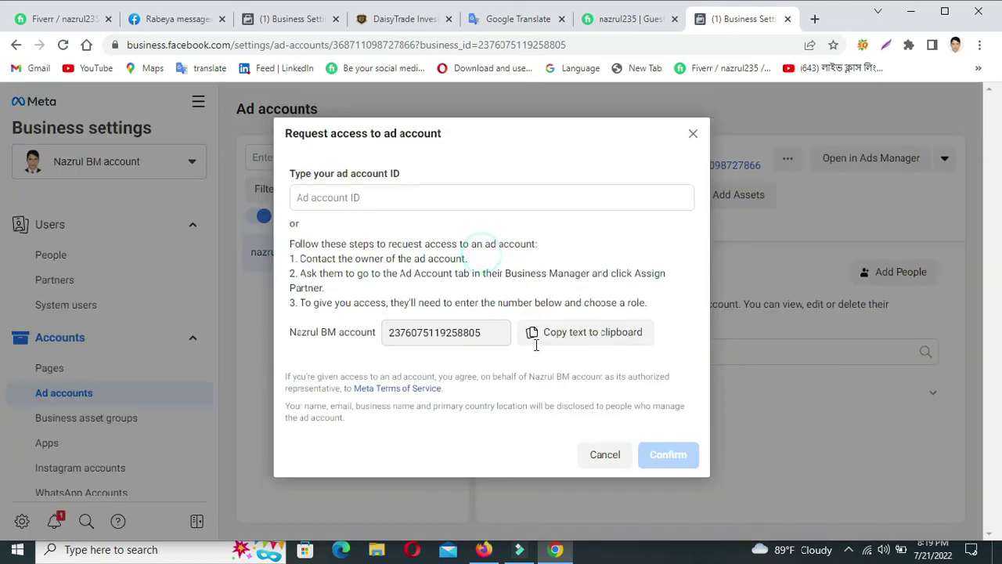
left_click(336, 197)
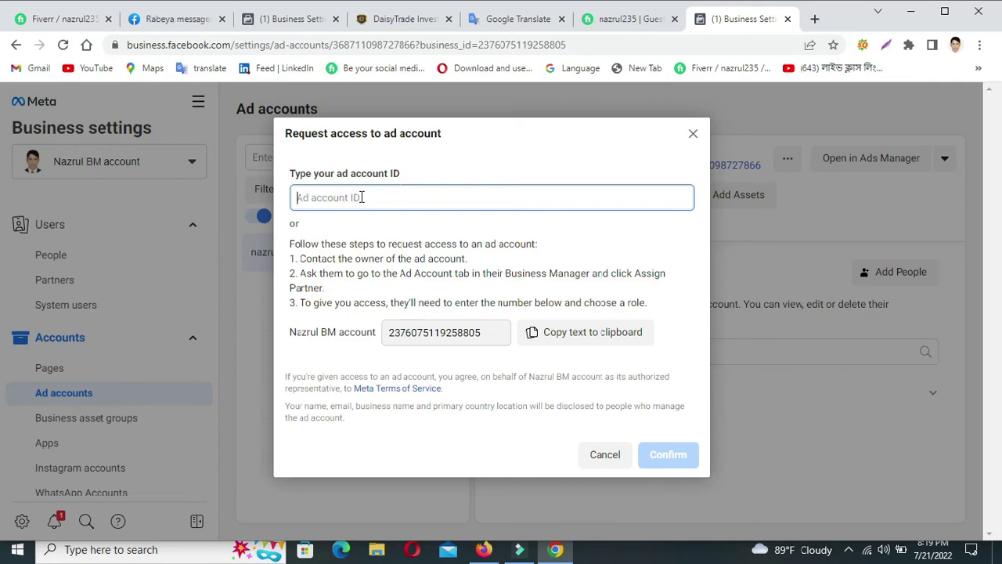
left_click(368, 195)
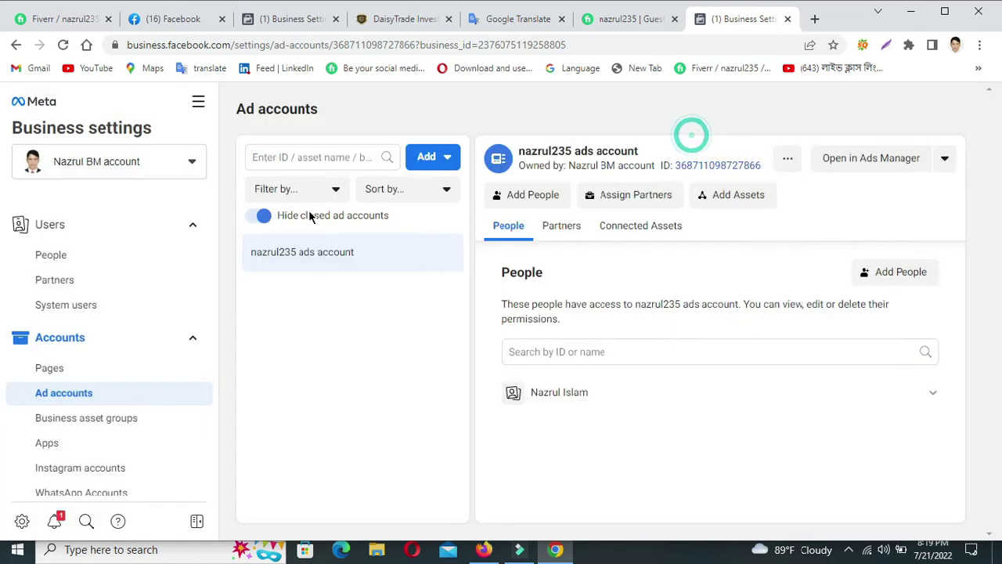
left_click(692, 135)
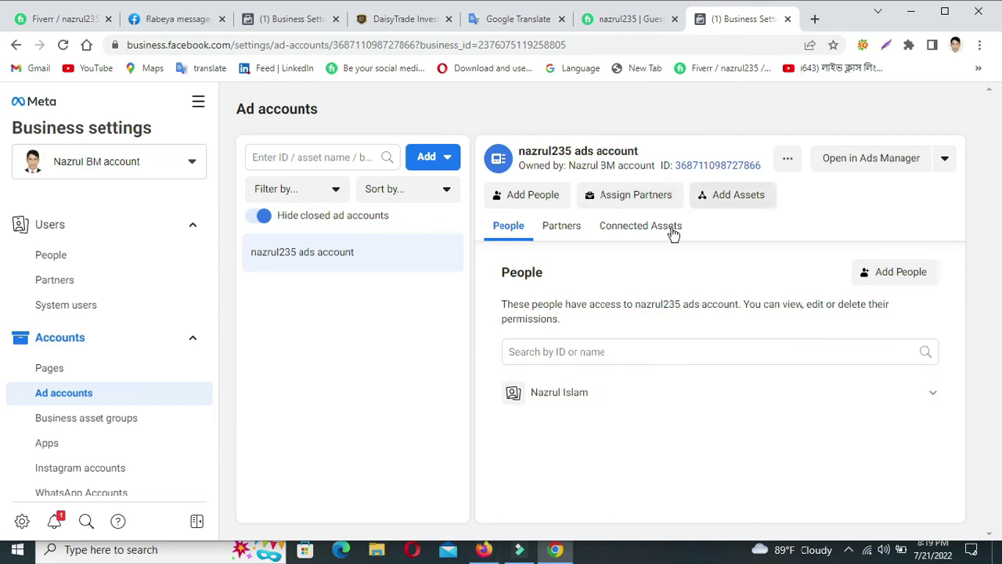
Bring Firefox to the front, open a new tab, and launch the mail.google shortcut.
left_click(483, 550)
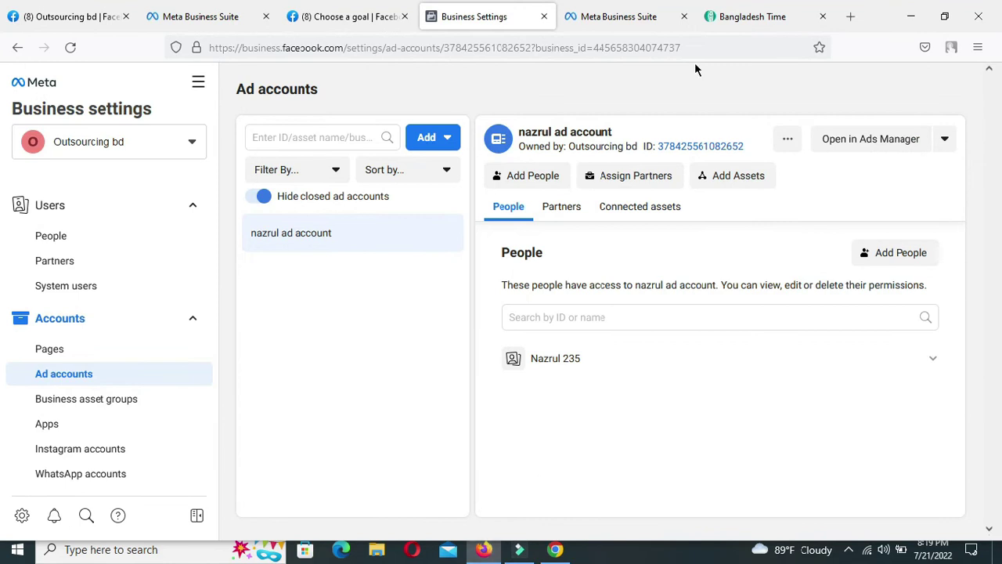
left_click(918, 17)
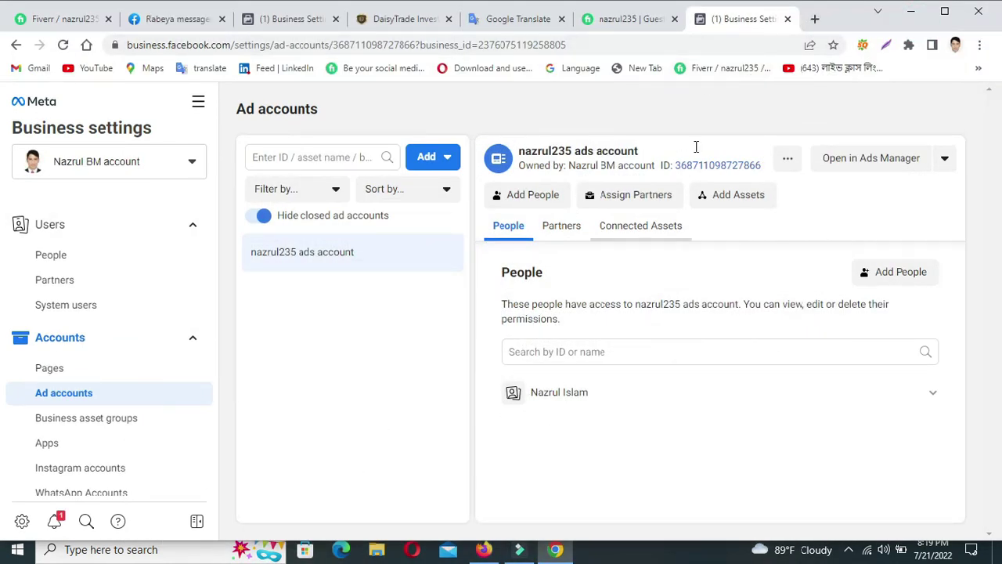
left_click(911, 11)
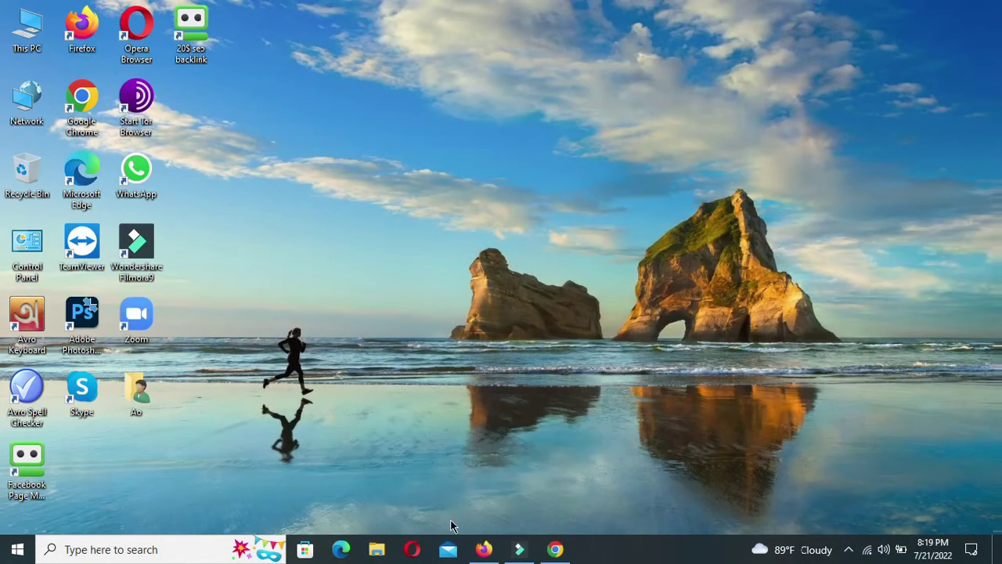
left_click(484, 549)
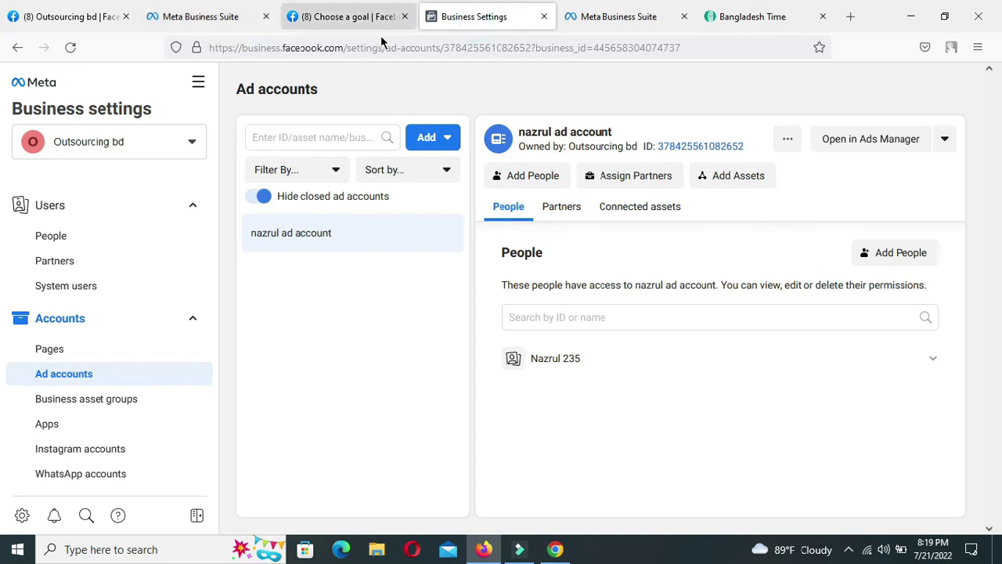
left_click(757, 17)
left_click(849, 19)
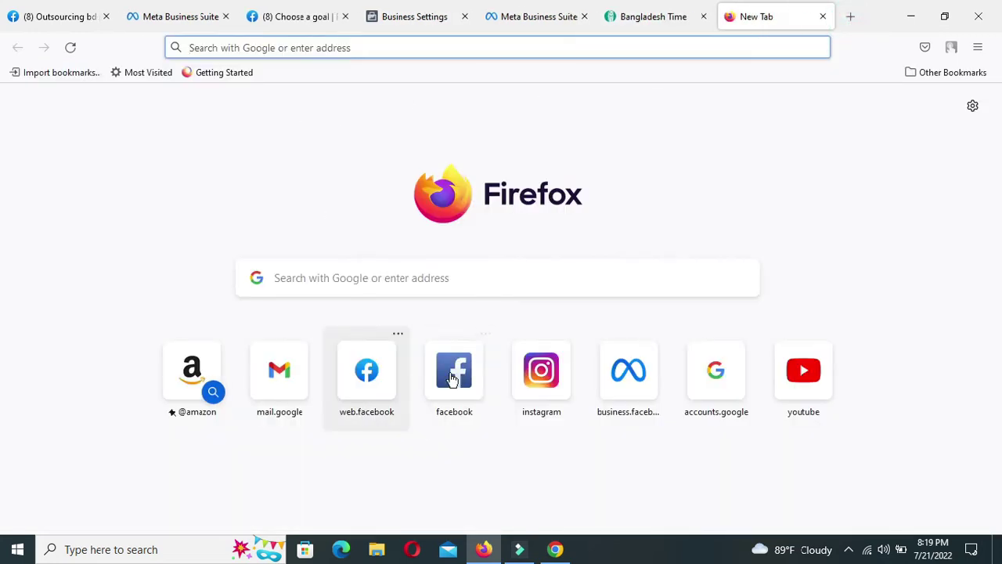
left_click(289, 360)
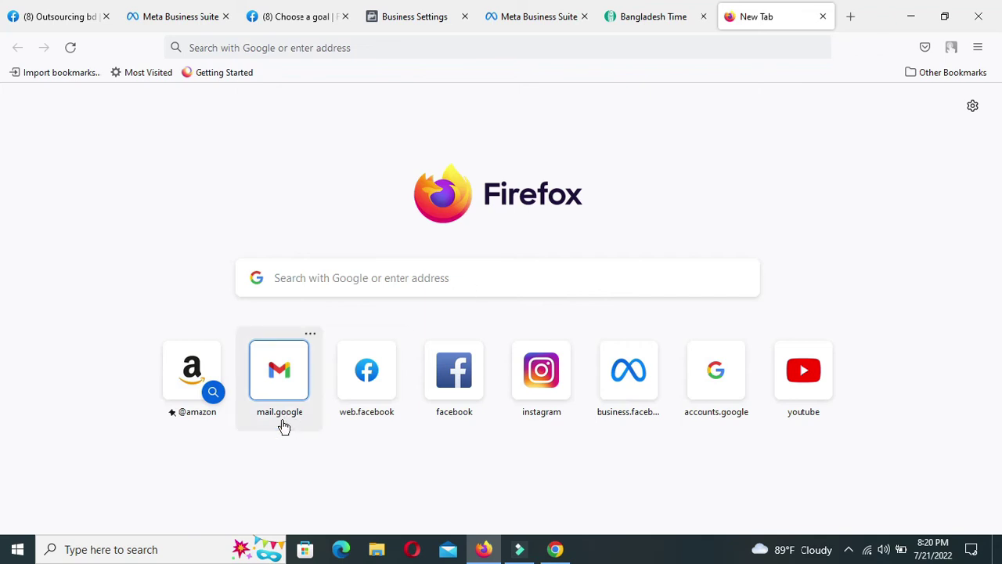
left_click(285, 377)
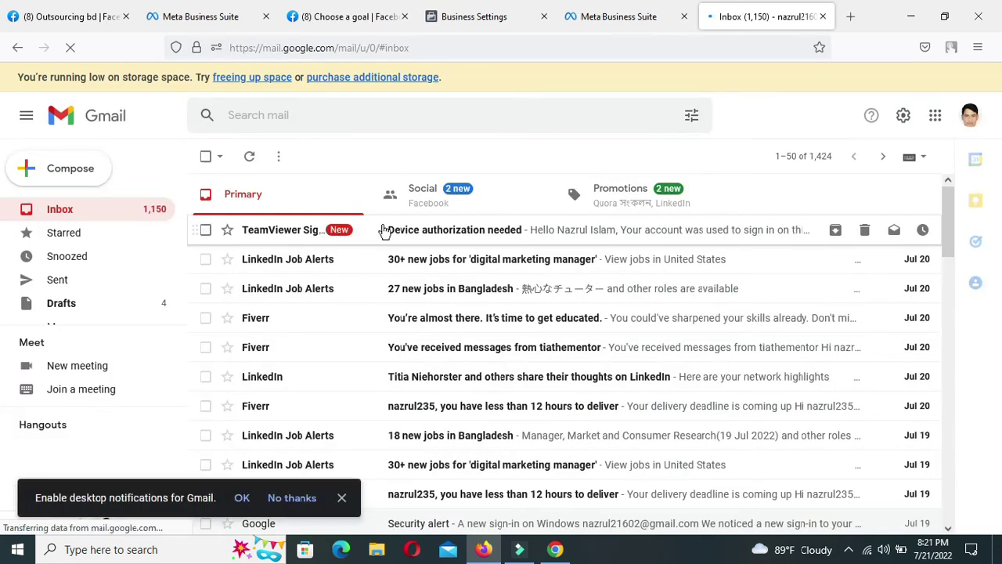
left_click(422, 195)
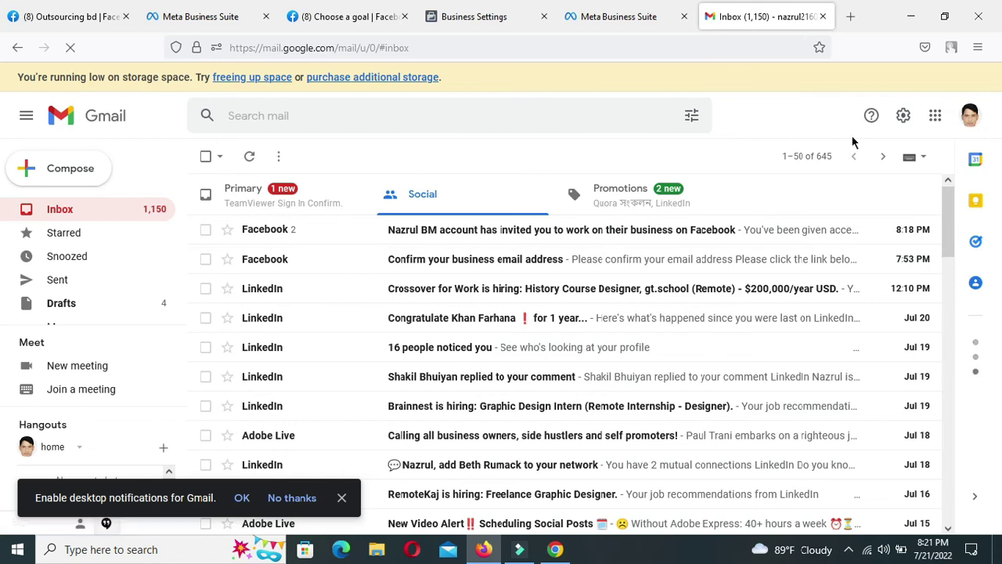
left_click(493, 232)
scroll(605, 435, "down", 3)
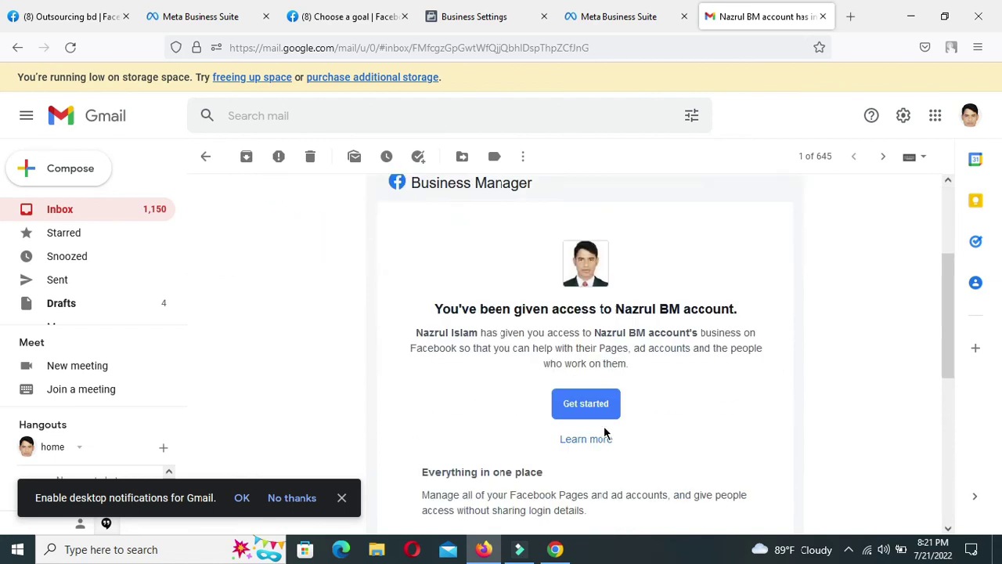
scroll(529, 389, "up", 1)
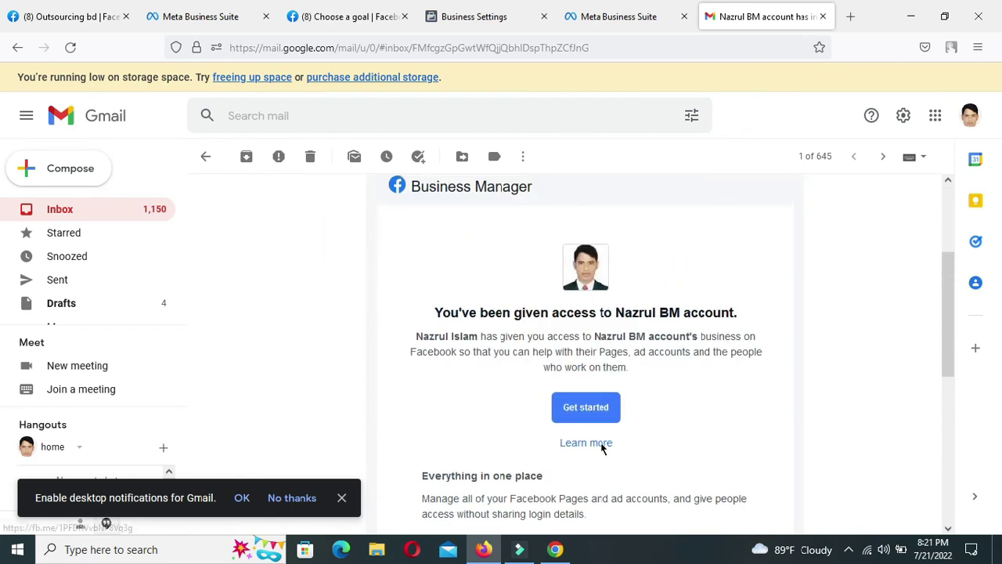
left_click(594, 409)
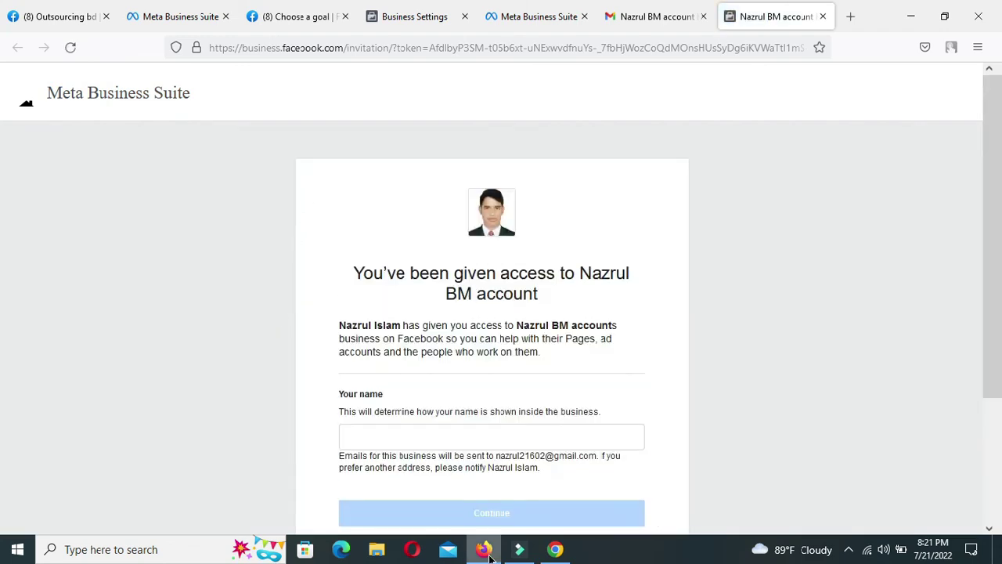
Copy 'Nazrul BM' from the invitation text and paste it into the Your name field.
left_click(375, 430)
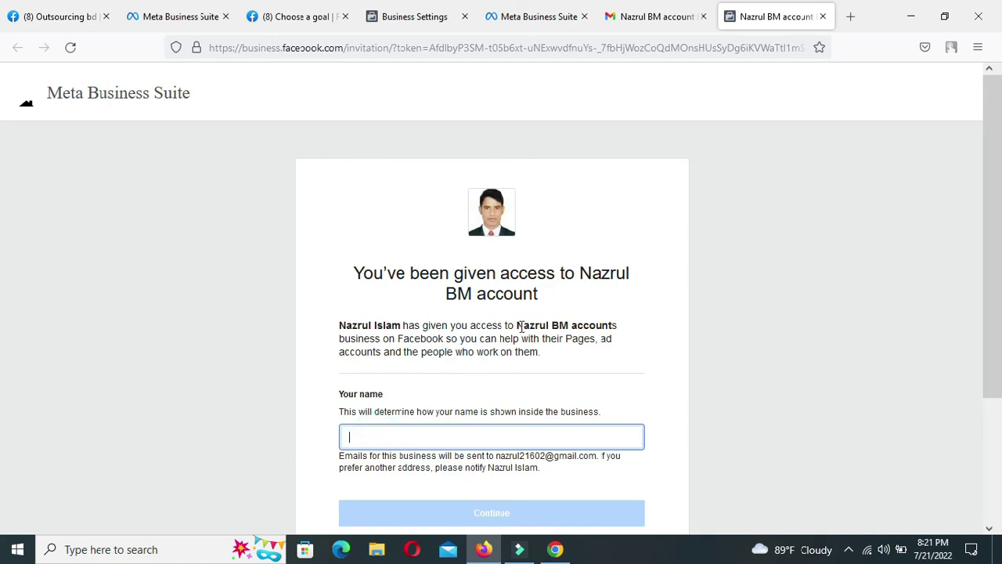
left_click_drag(517, 325, 568, 322)
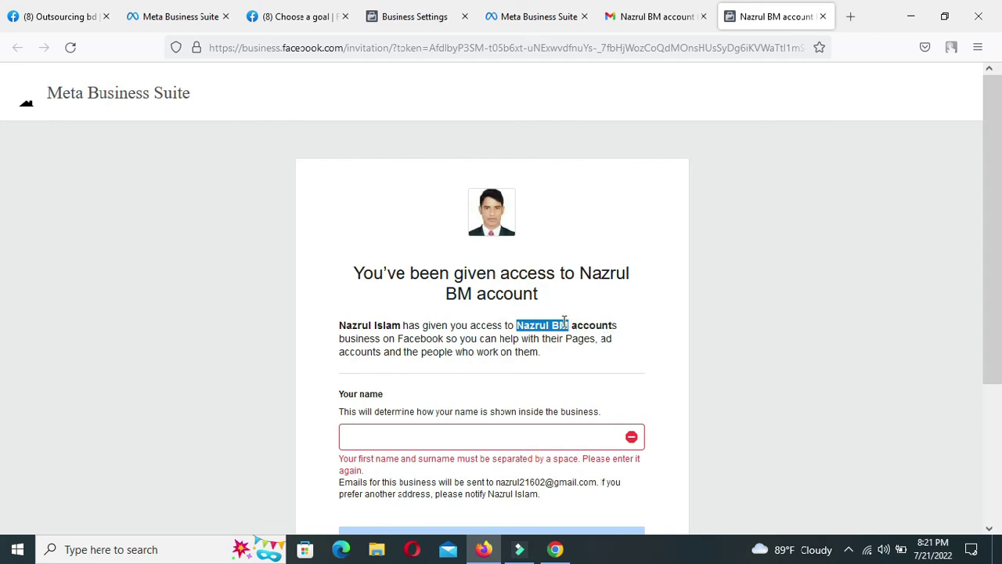
right_click(564, 323)
left_click(580, 337)
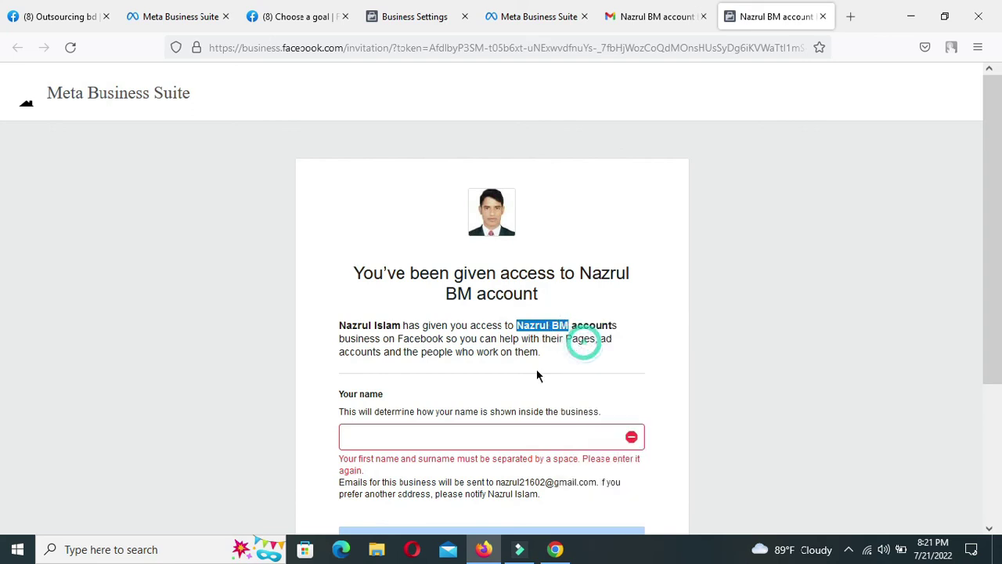
right_click(376, 437)
left_click(411, 300)
Confirm the name and continue past the business review to Step 3 of 3.
scroll(483, 462, "down", 2)
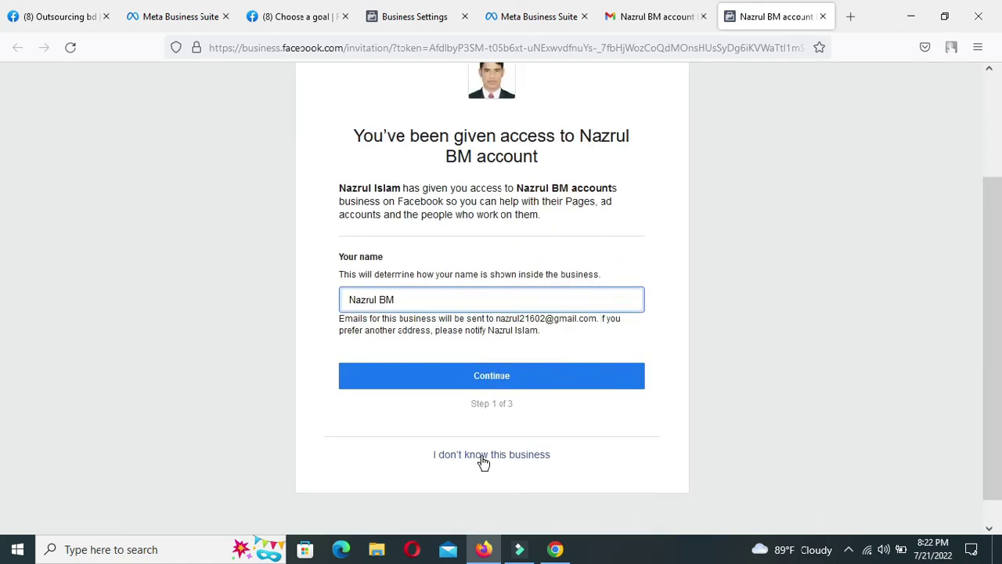
scroll(483, 462, "down", 1)
left_click(492, 346)
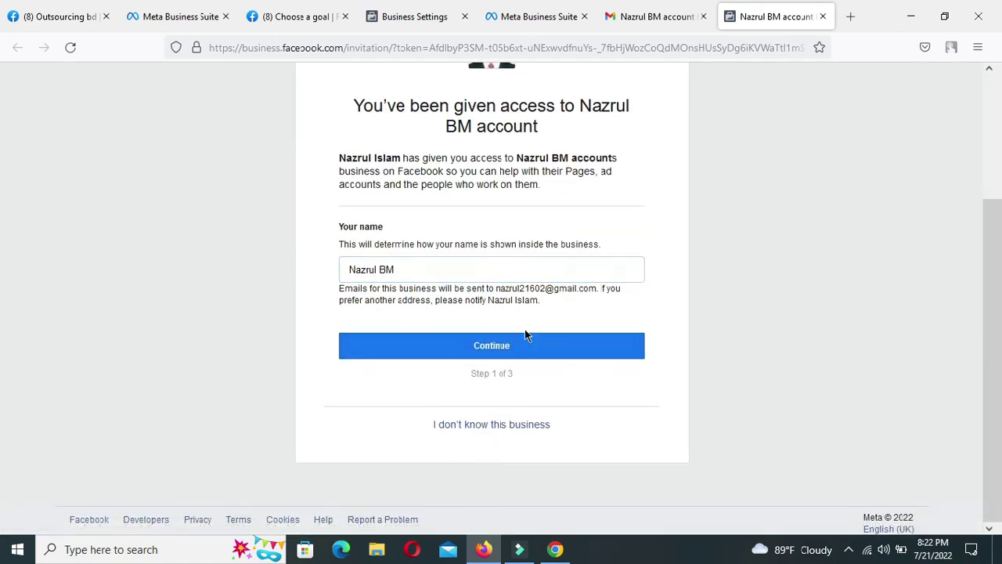
left_click(491, 352)
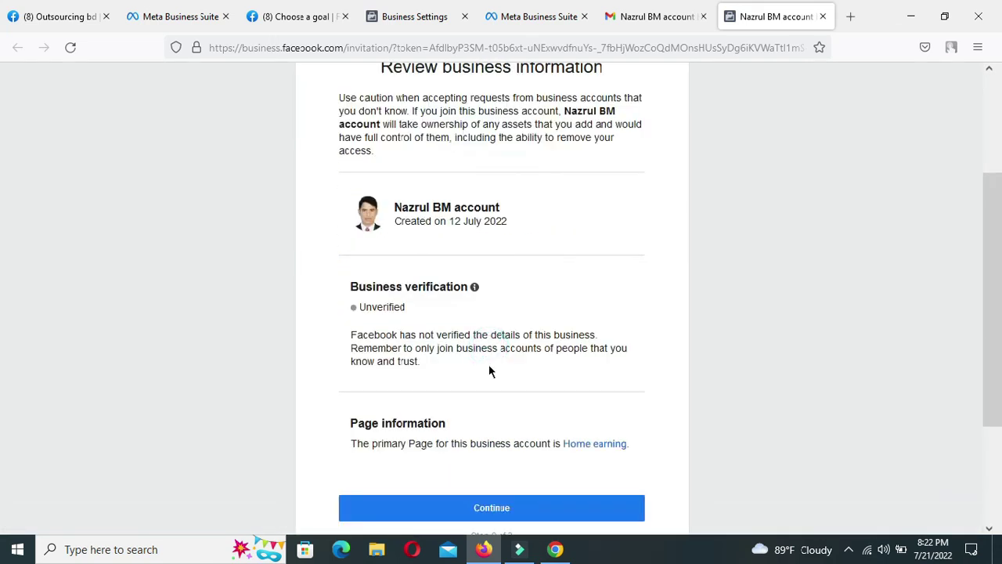
scroll(423, 479, "down", 2)
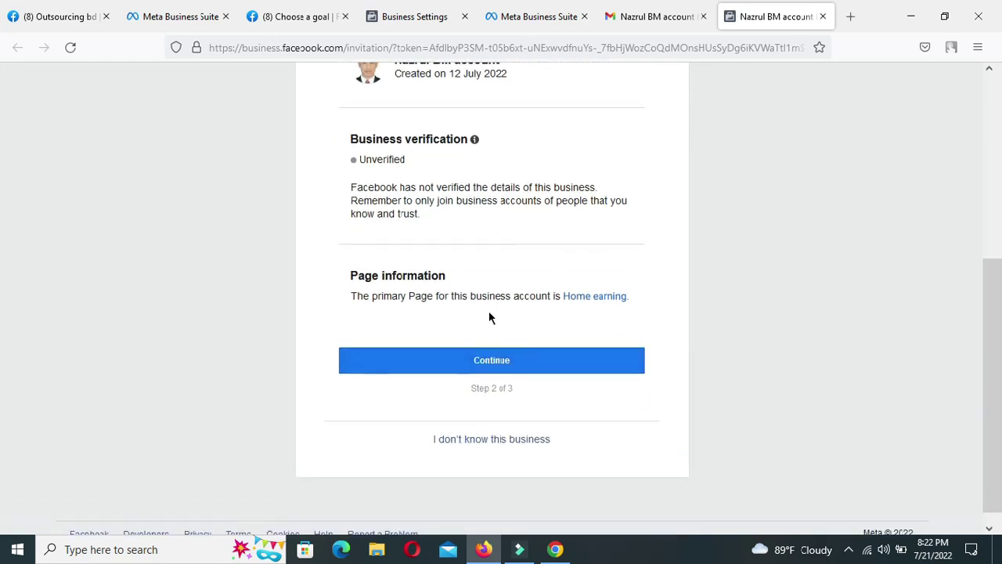
scroll(430, 339, "up", 2)
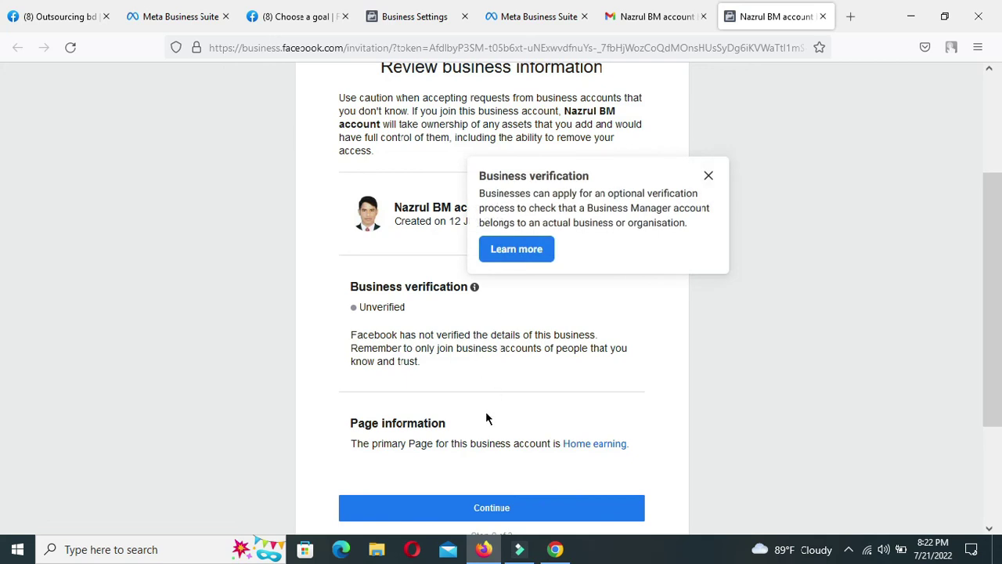
scroll(486, 411, "down", 2)
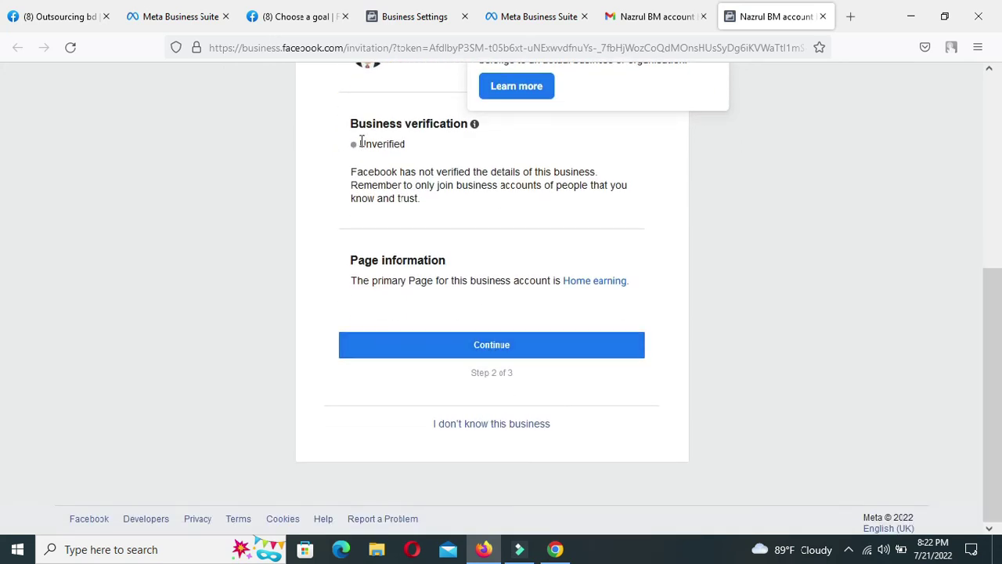
left_click(487, 346)
left_click(509, 405)
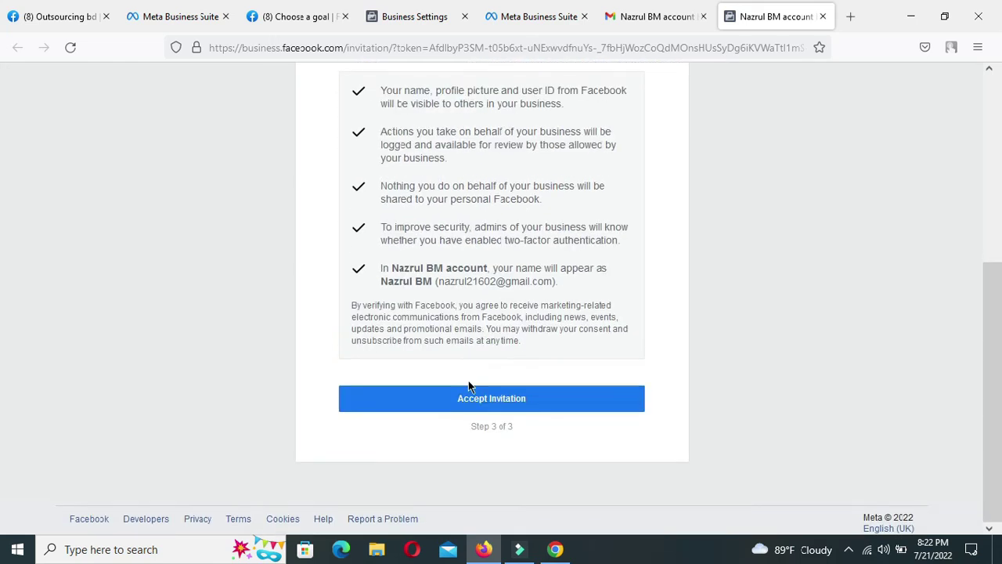
Accept the invitation, confirm with the saved Facebook password, and view the business accounts list.
left_click(485, 404)
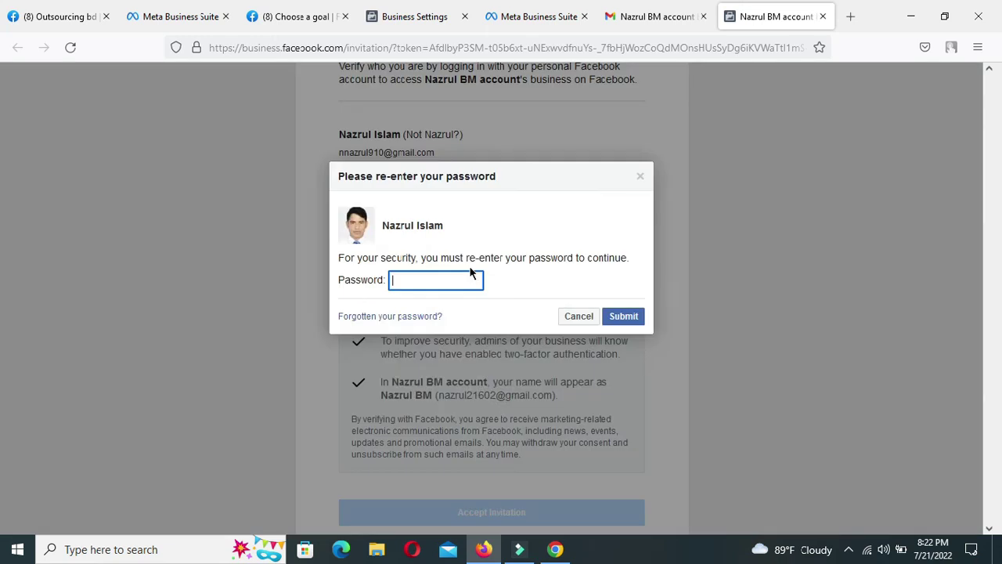
left_click(470, 281)
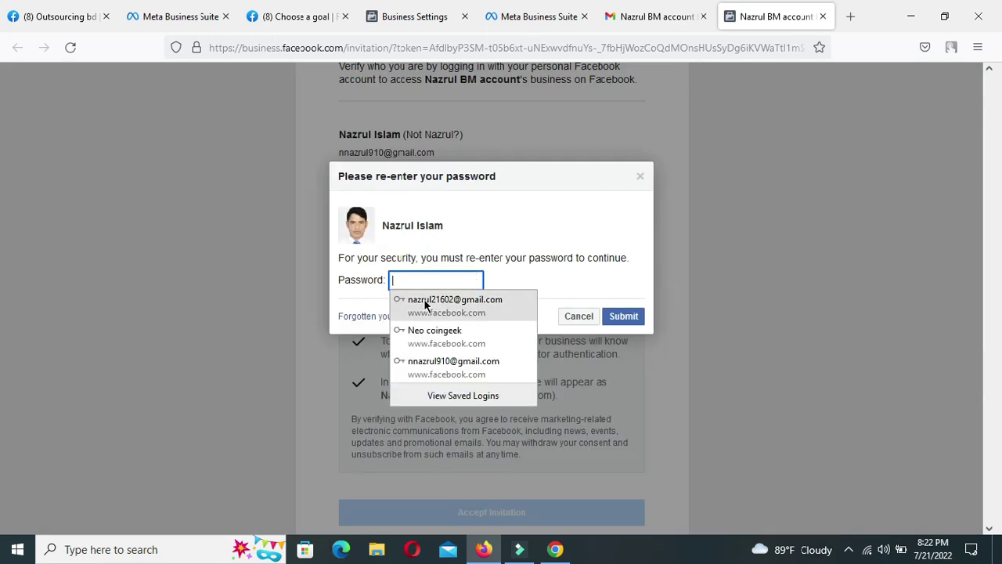
left_click(432, 366)
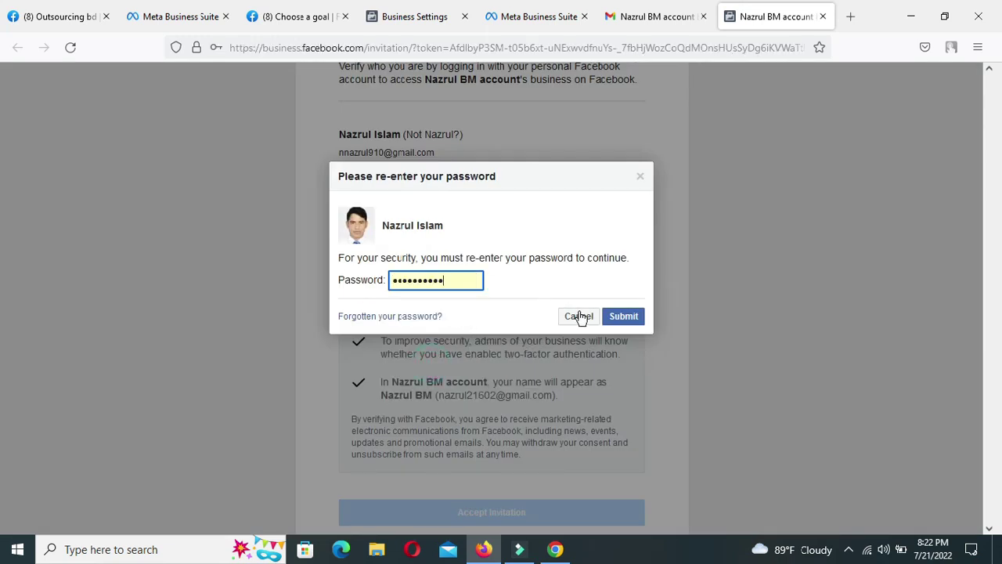
left_click(624, 316)
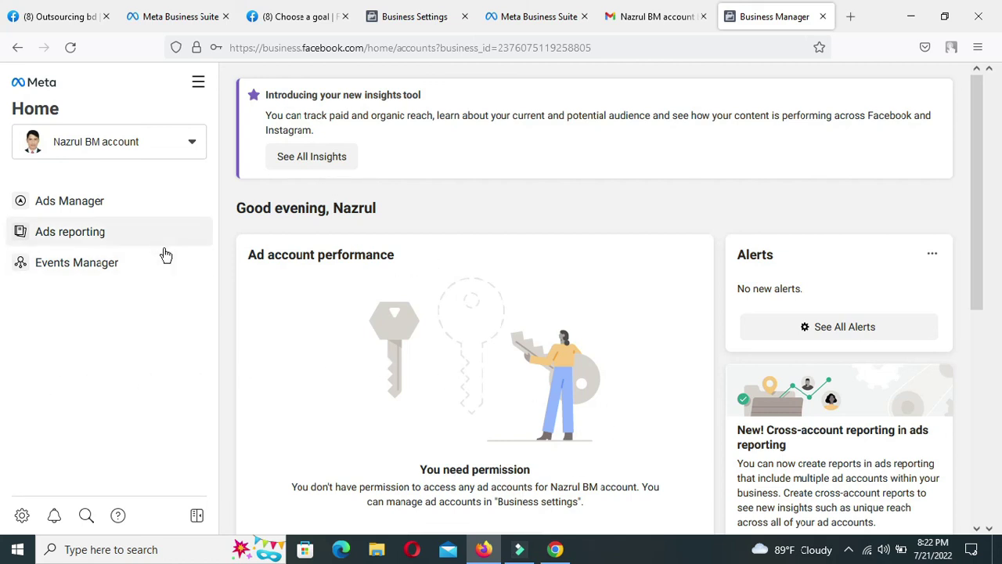
left_click(191, 144)
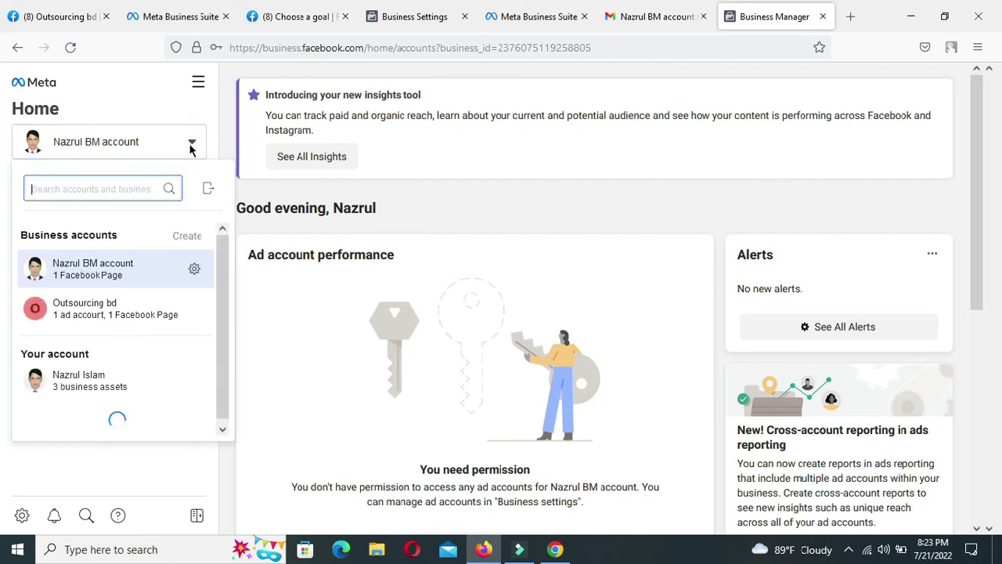